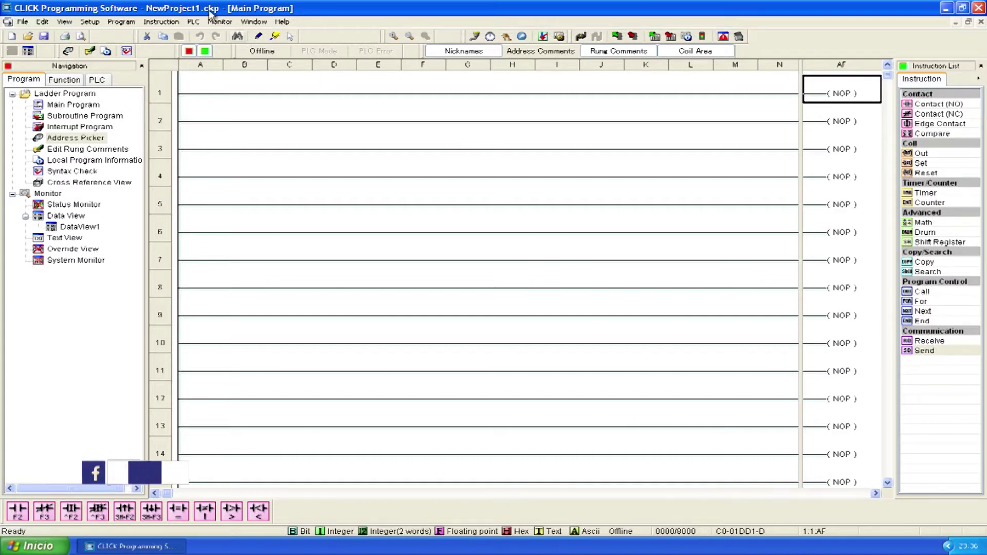
click(118, 22)
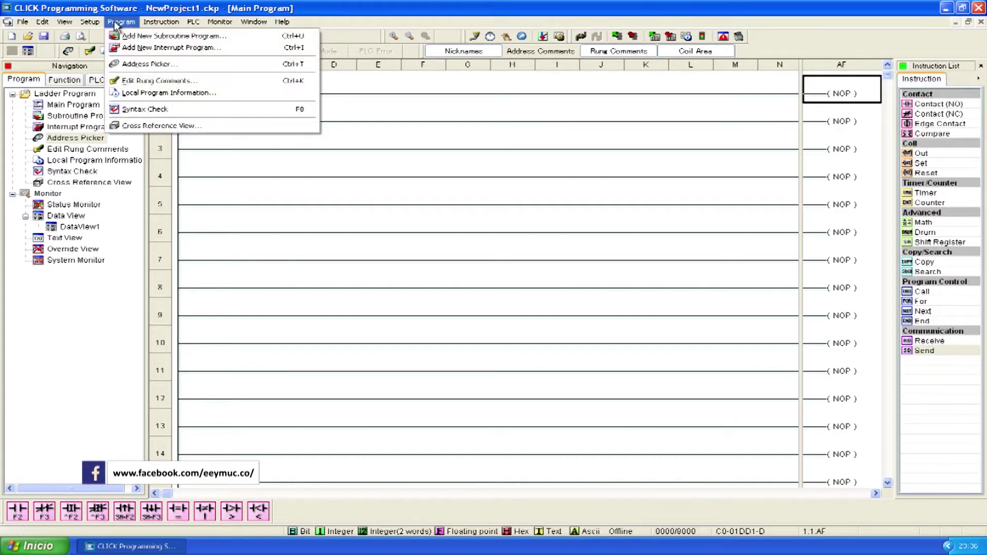
click(212, 7)
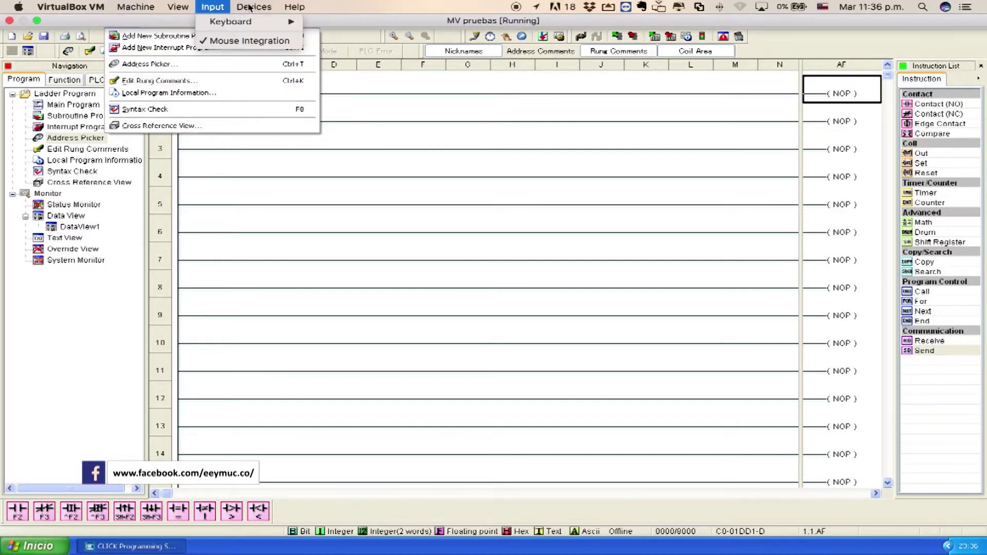
click(252, 6)
mouse_move(285, 49)
click(447, 65)
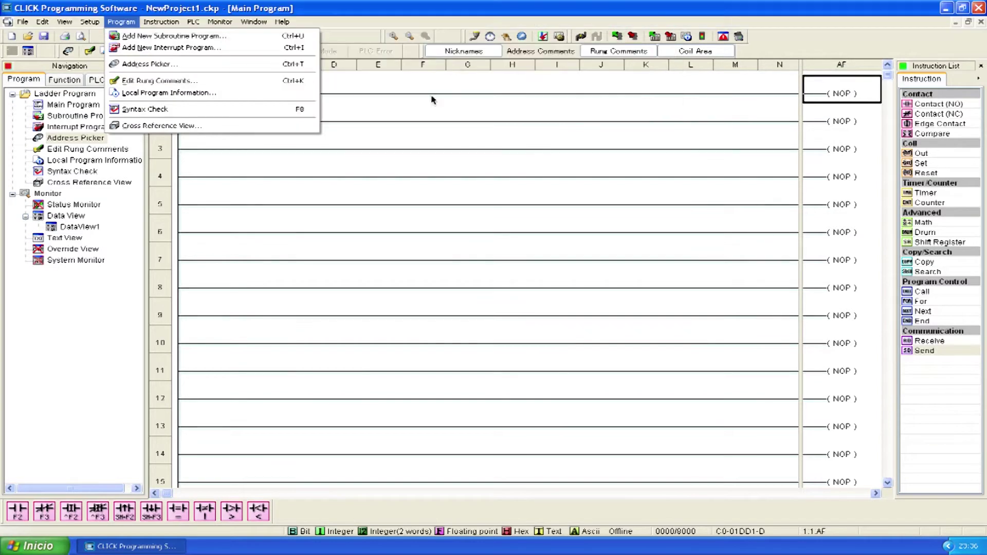
- Open Windows Device Manager through the computer's hardware properties, check the USB-serial adapter's COM port, and return to the CLICK Programming Software
click(36, 546)
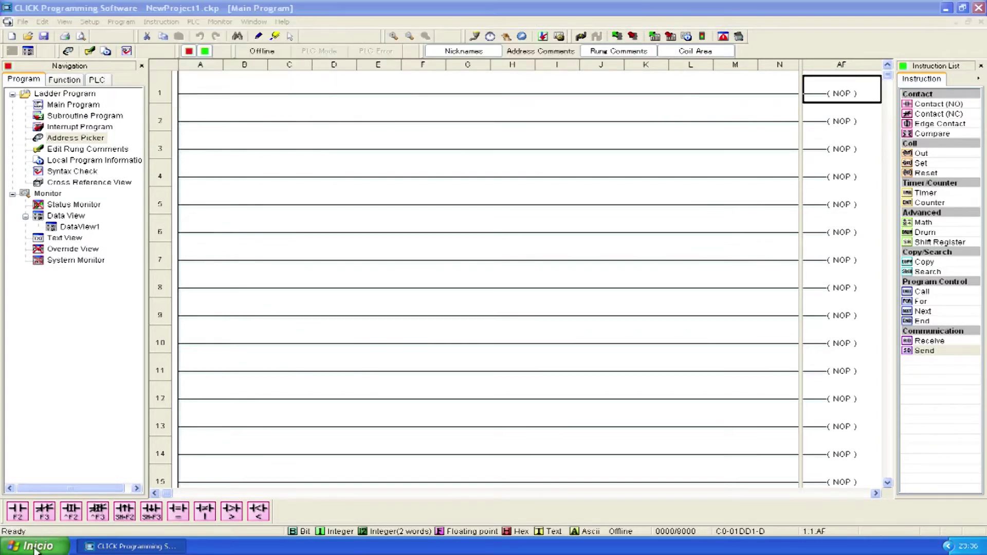
right_click(164, 370)
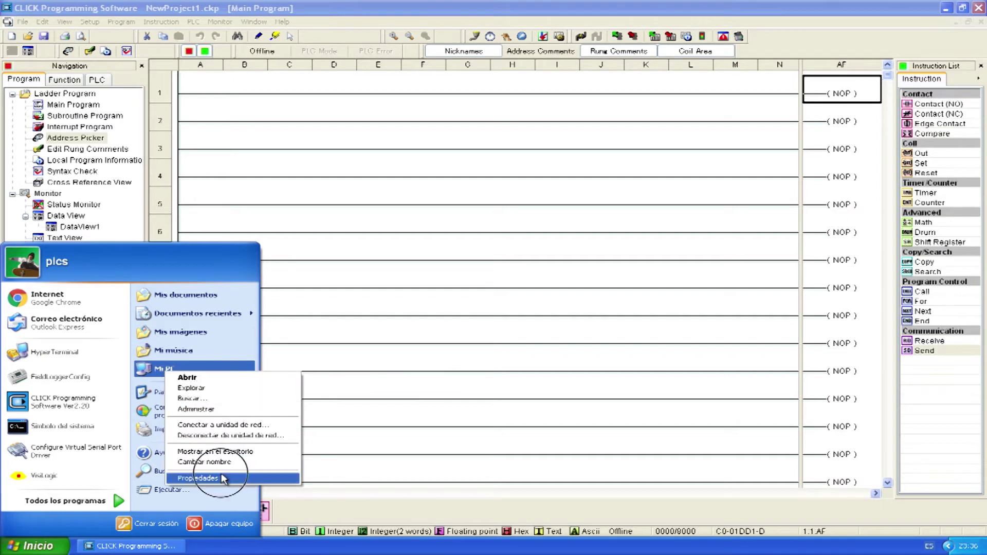
click(223, 478)
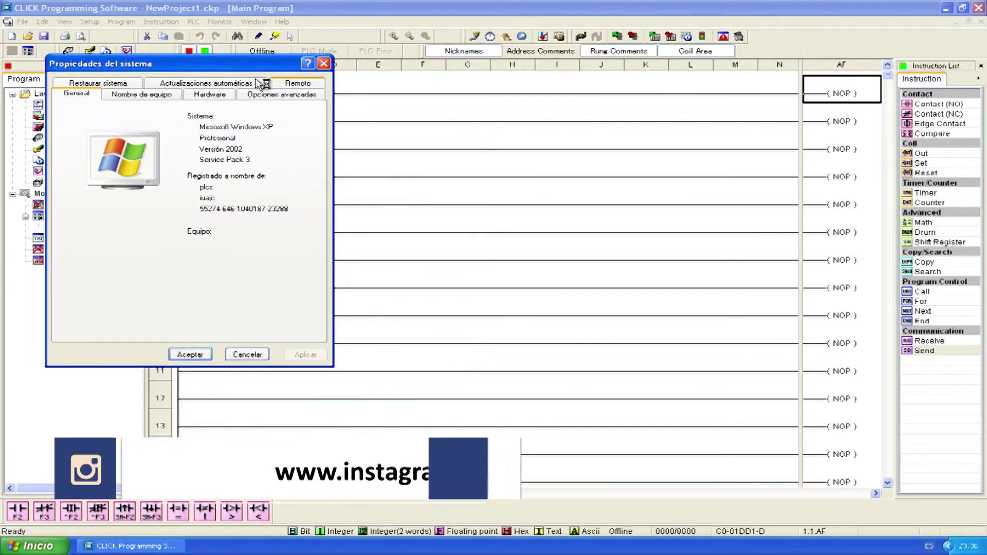
click(210, 94)
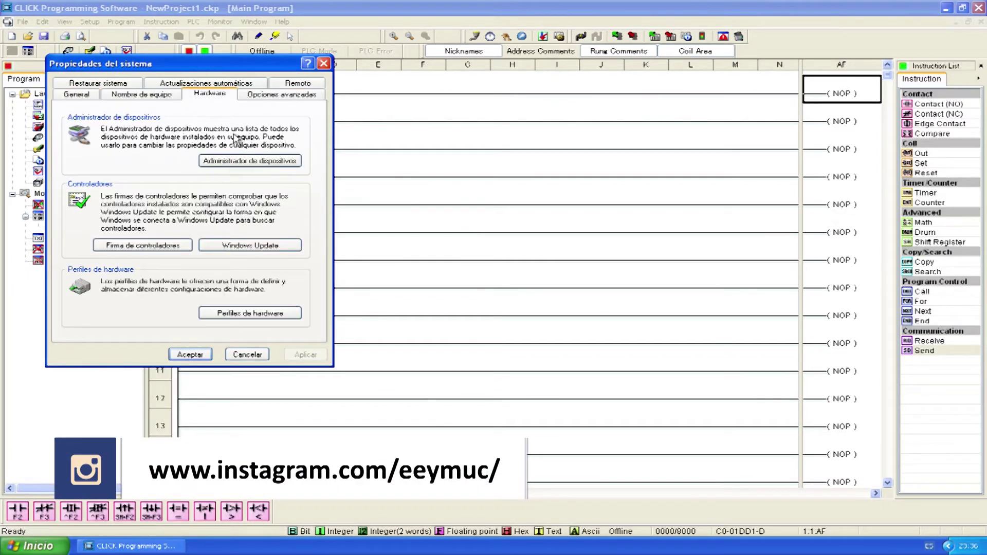
click(228, 161)
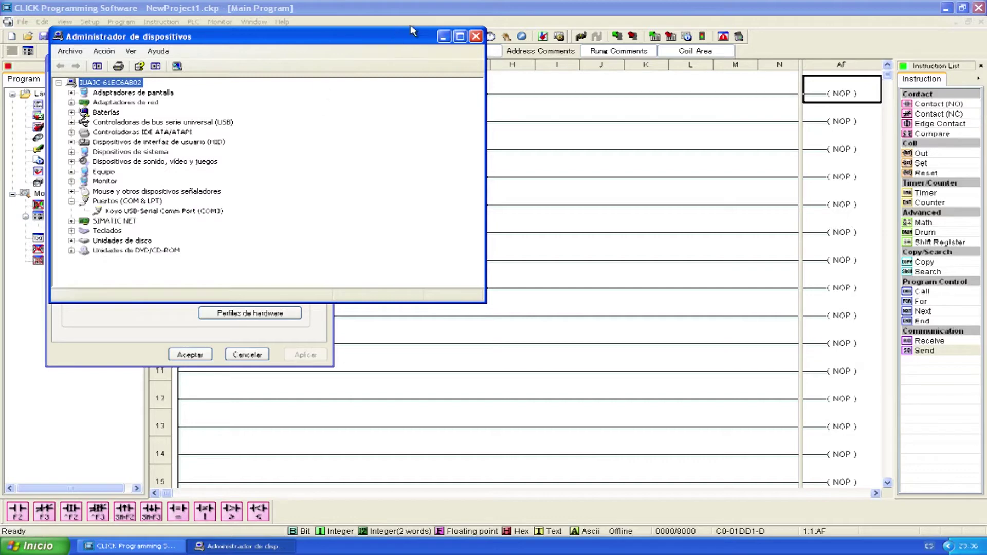
drag(420, 41, 604, 201)
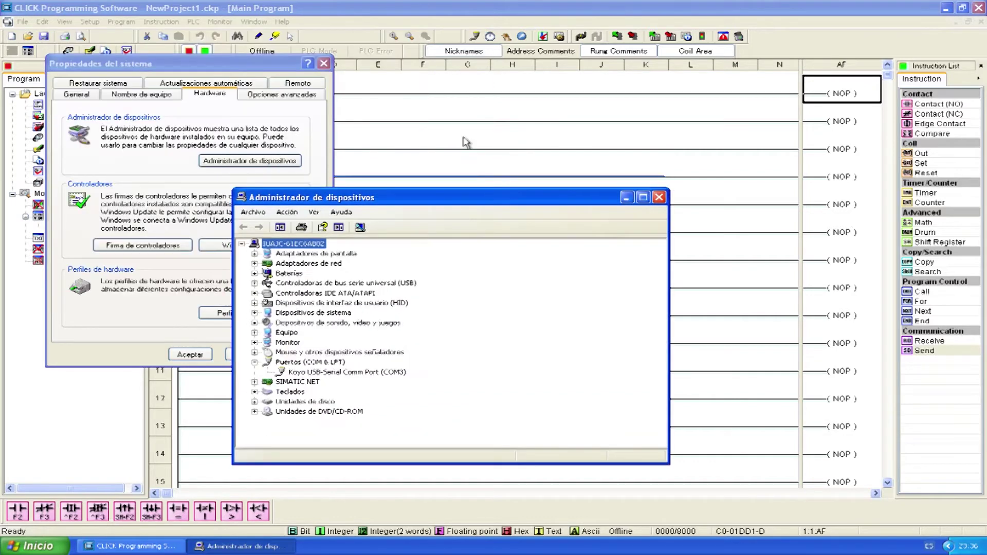
click(325, 64)
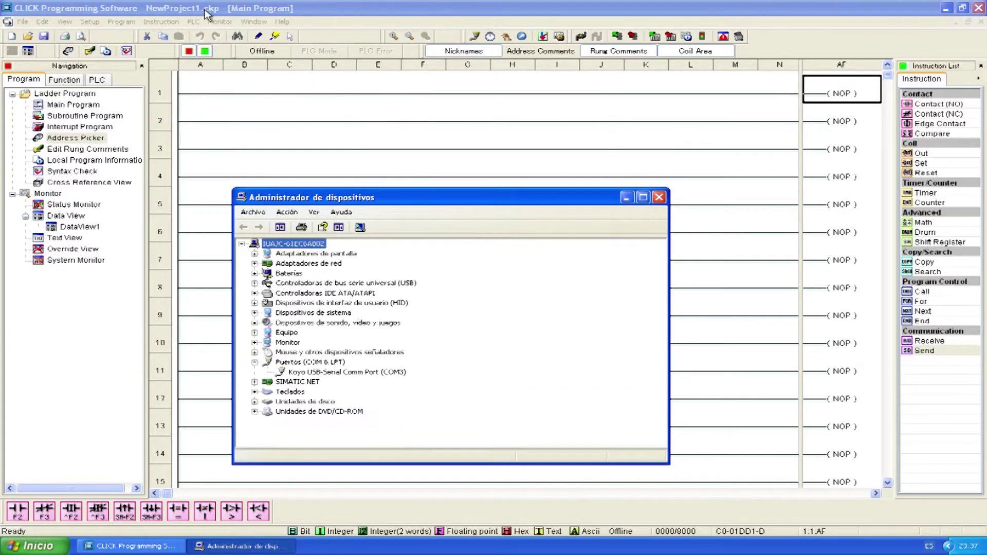
click(205, 13)
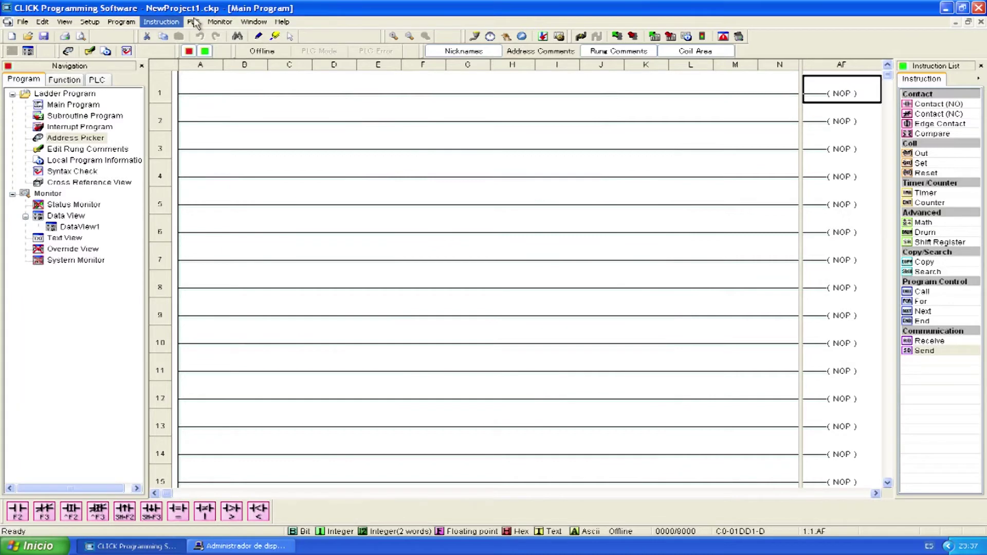
- Change the CPU module in the system configuration to C0-02DD1-D and accept the configuration
click(192, 21)
mouse_move(111, 24)
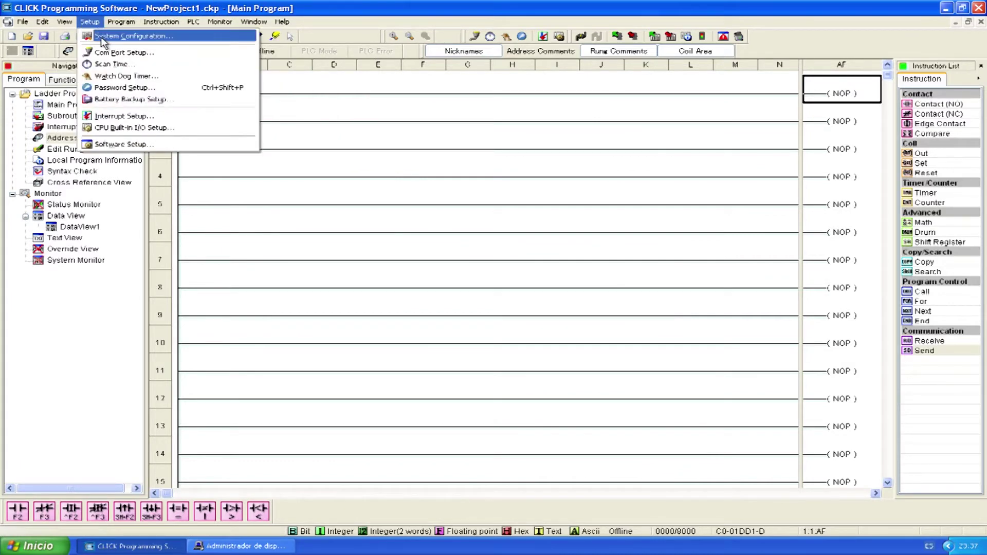
click(105, 37)
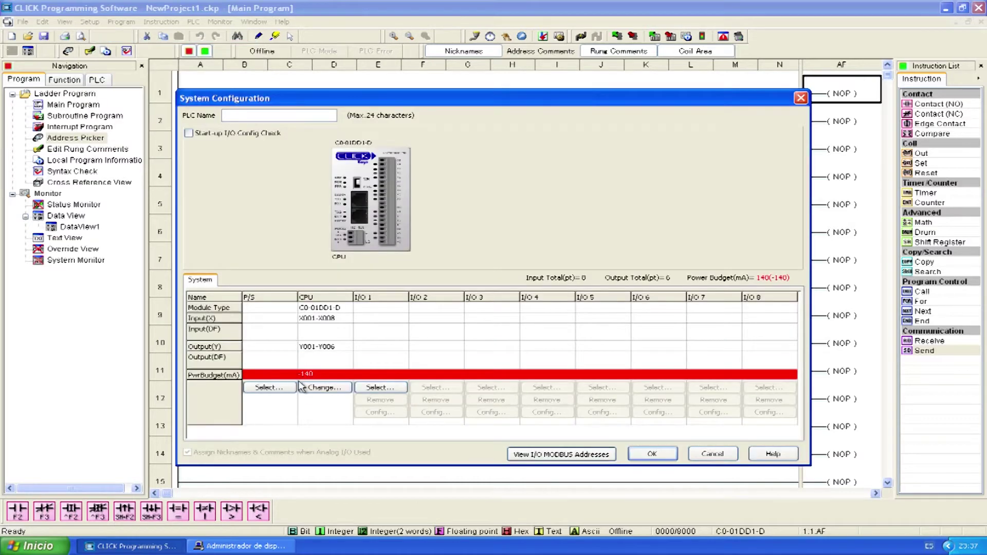
click(333, 389)
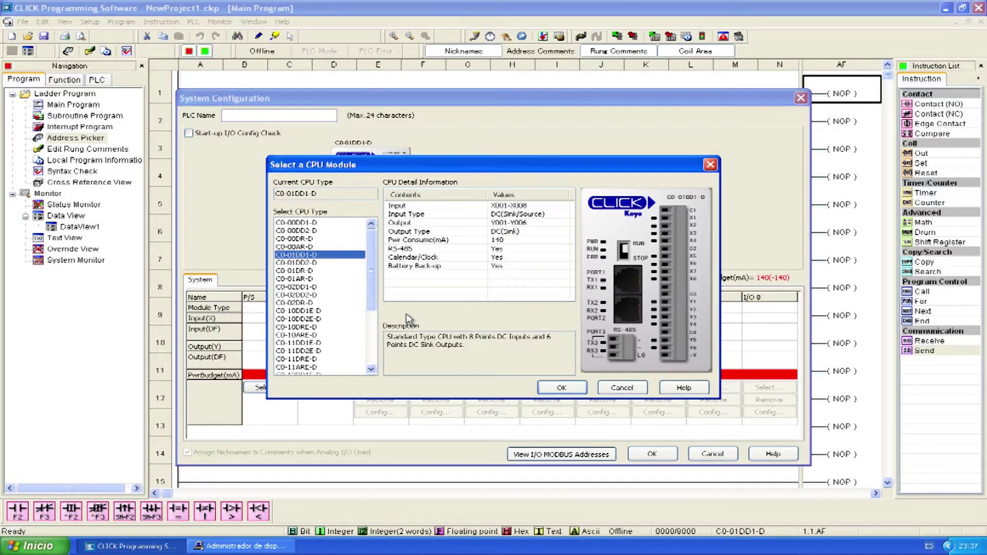
click(300, 288)
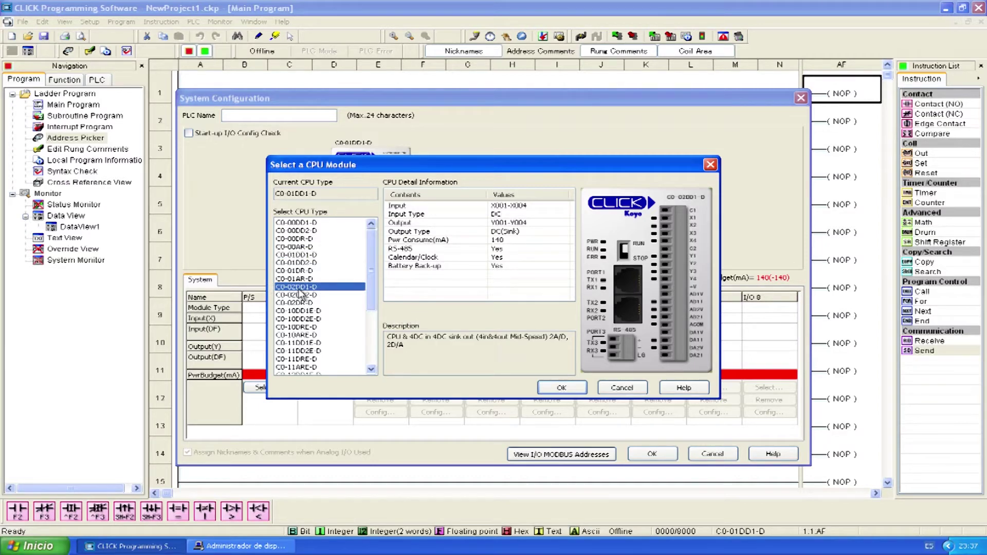
click(558, 390)
click(670, 455)
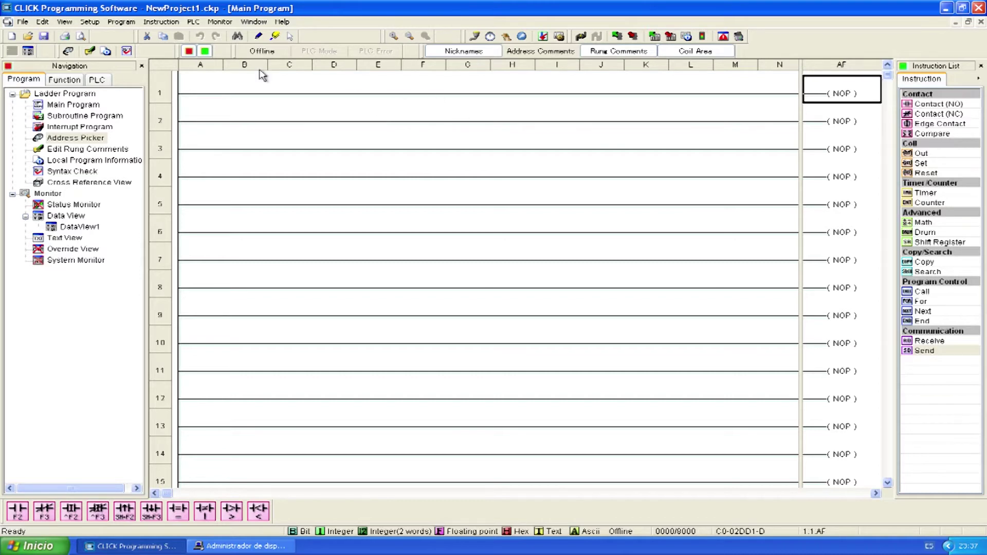
- Open the PLC connection settings and choose the Serial port type with COM port number COM3
click(214, 23)
mouse_move(159, 24)
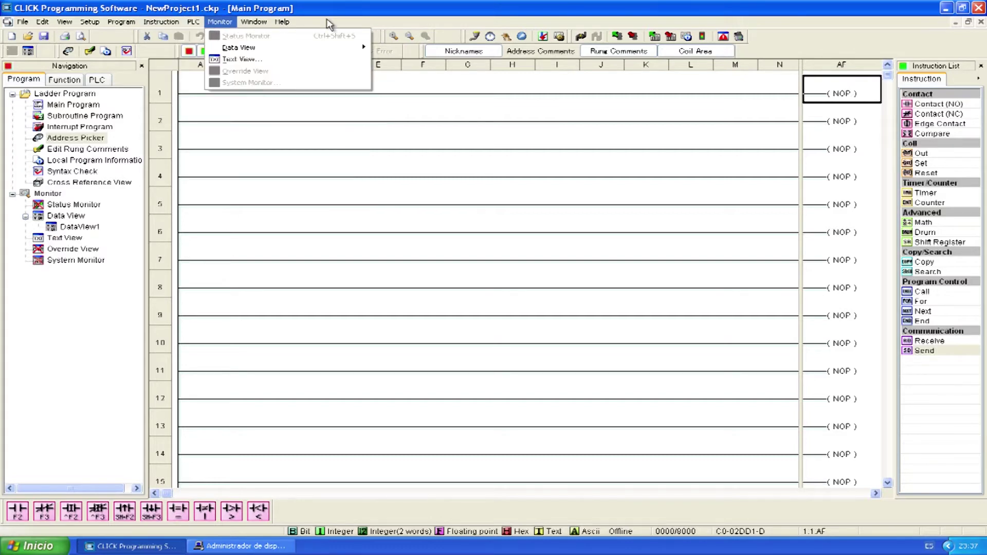
click(581, 39)
click(580, 38)
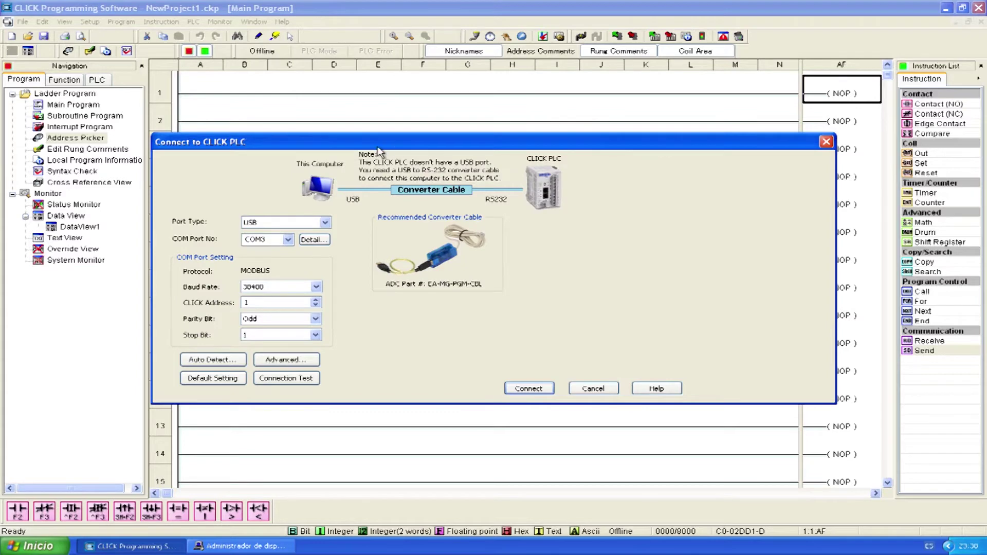
click(324, 223)
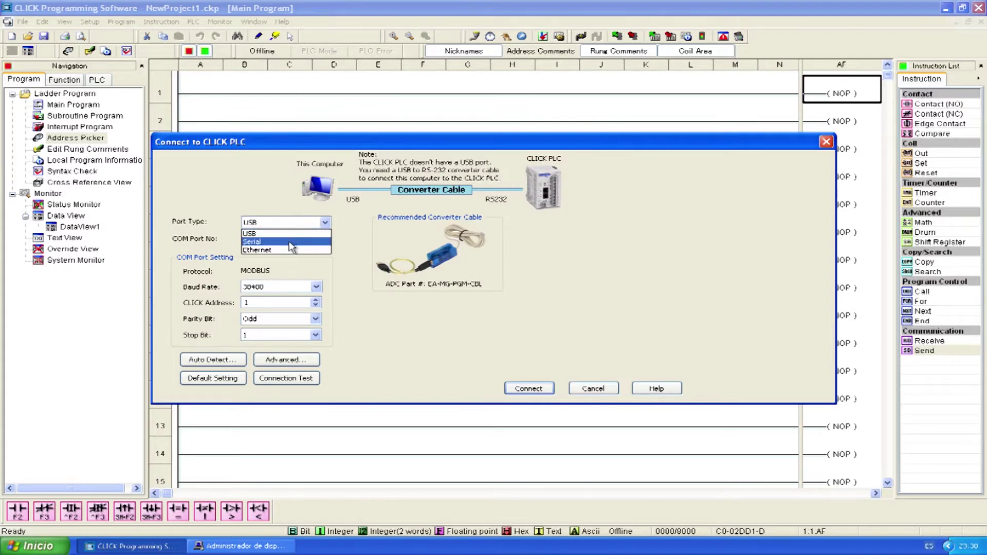
click(290, 240)
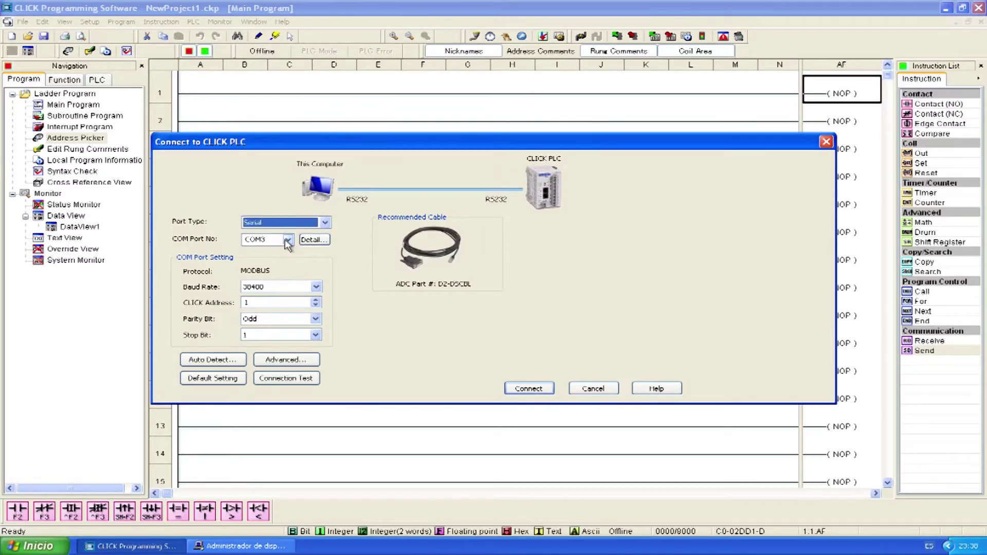
click(286, 240)
click(270, 251)
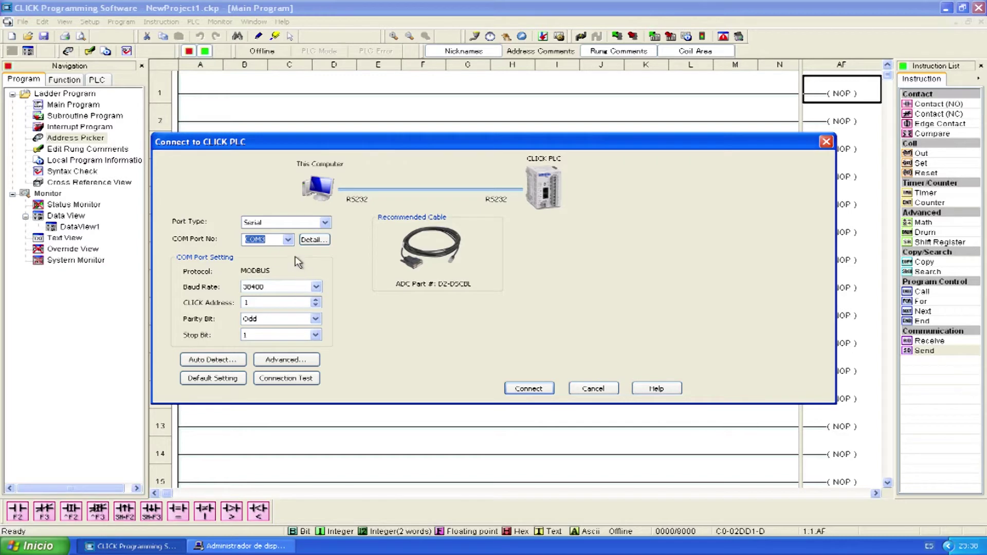
- Test the connection, then connect to the PLC and read its project without saving the currently open one
click(293, 381)
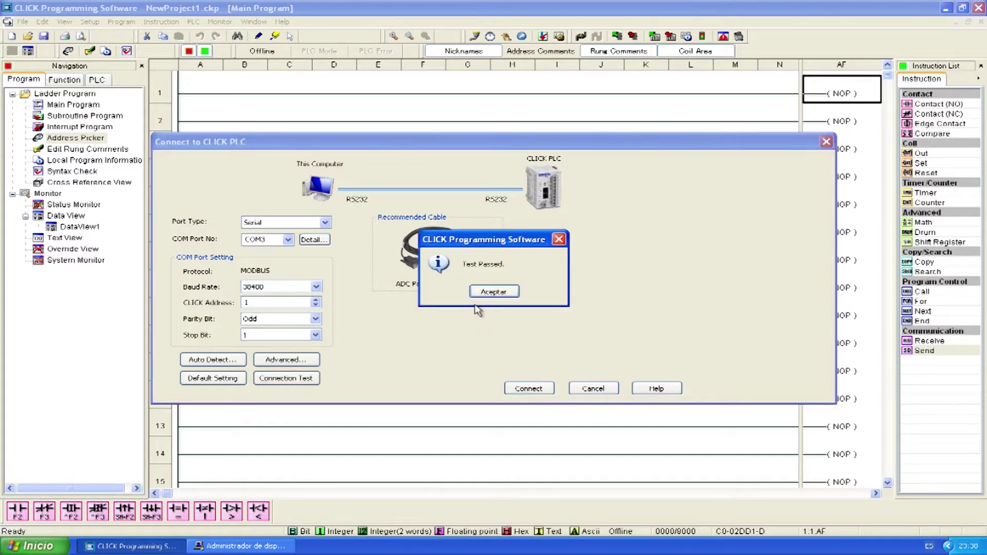
click(484, 294)
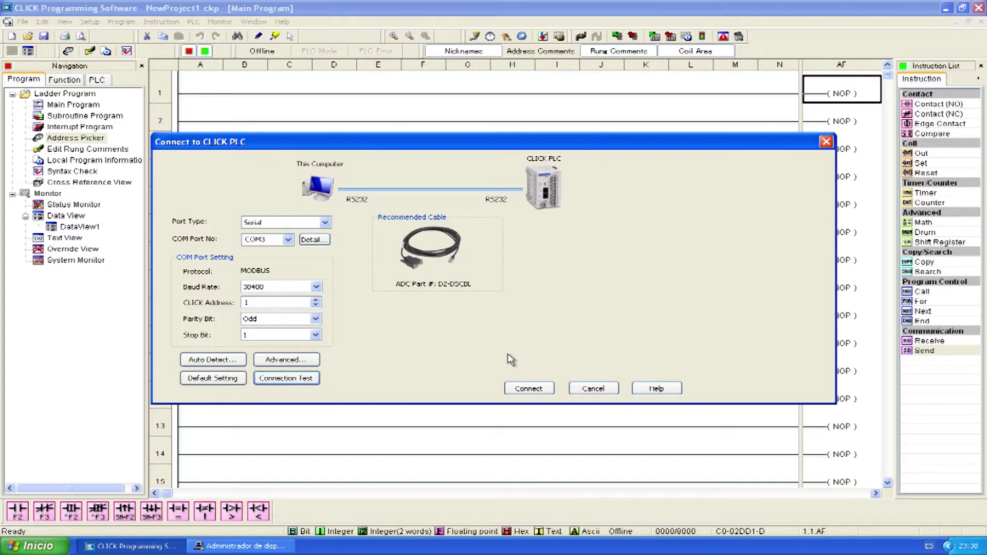
click(514, 389)
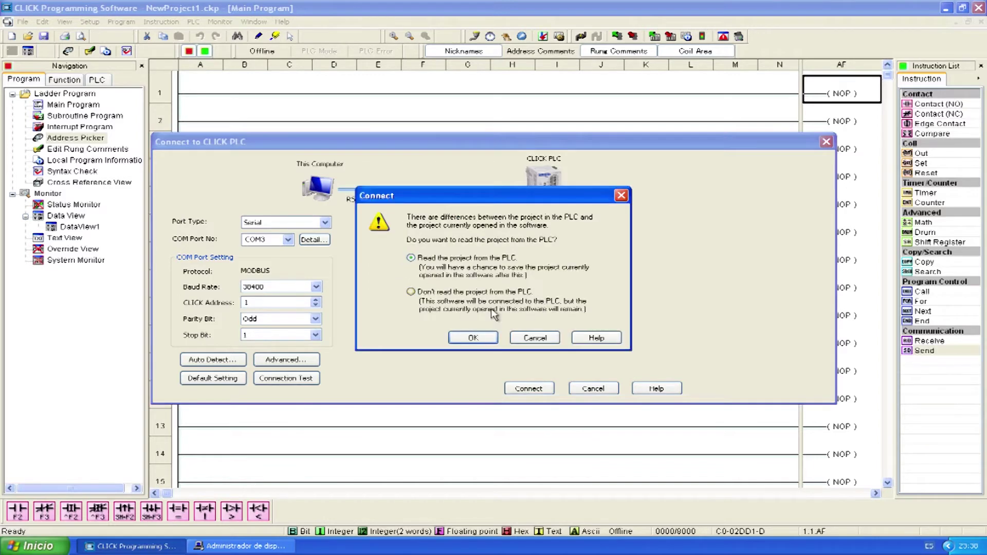
click(473, 338)
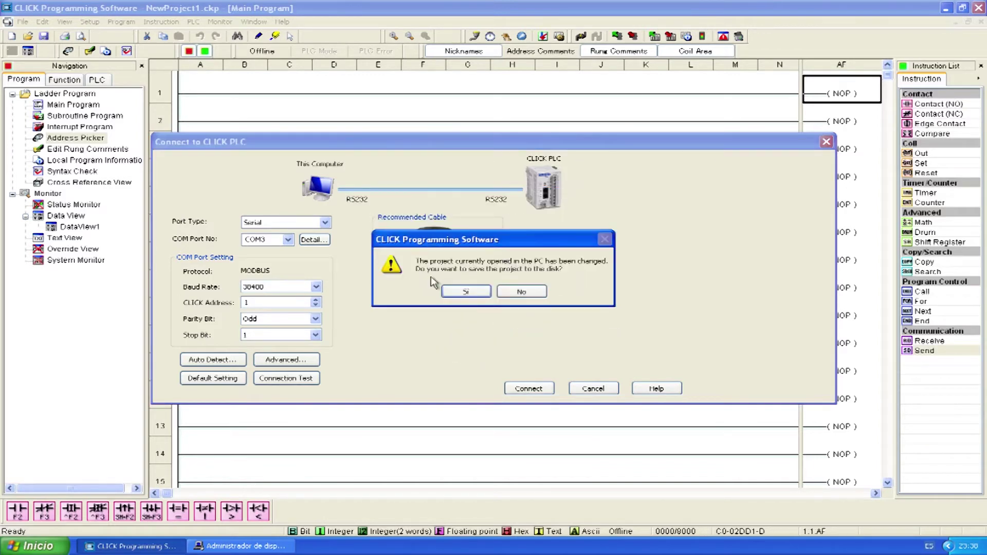
click(521, 291)
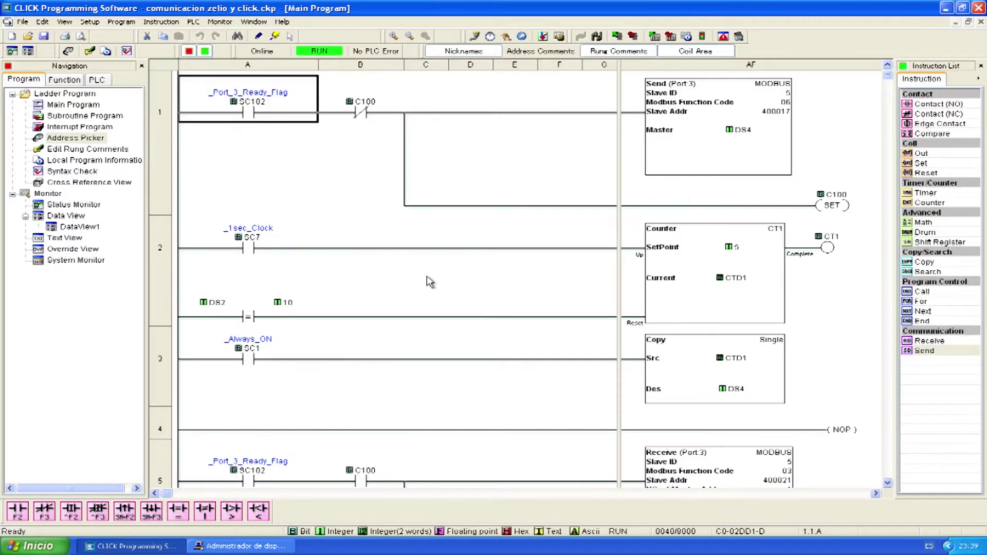
- Start saving the project read from the PLC as a new file and browse to the Escritorio folder
mouse_move(887, 76)
mouse_down()
mouse_move(891, 179)
mouse_move(895, 69)
mouse_up()
click(22, 21)
mouse_move(45, 23)
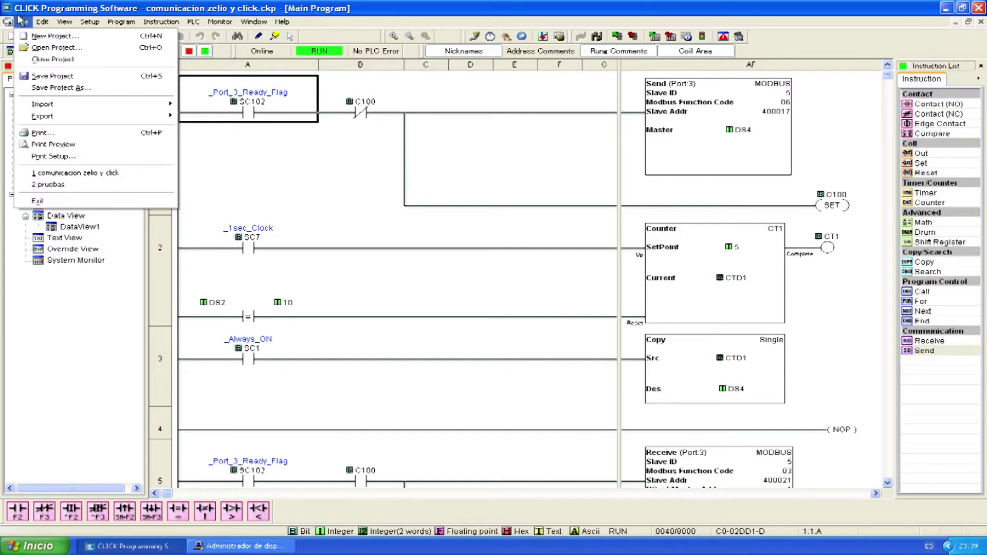
click(54, 88)
click(449, 215)
click(448, 215)
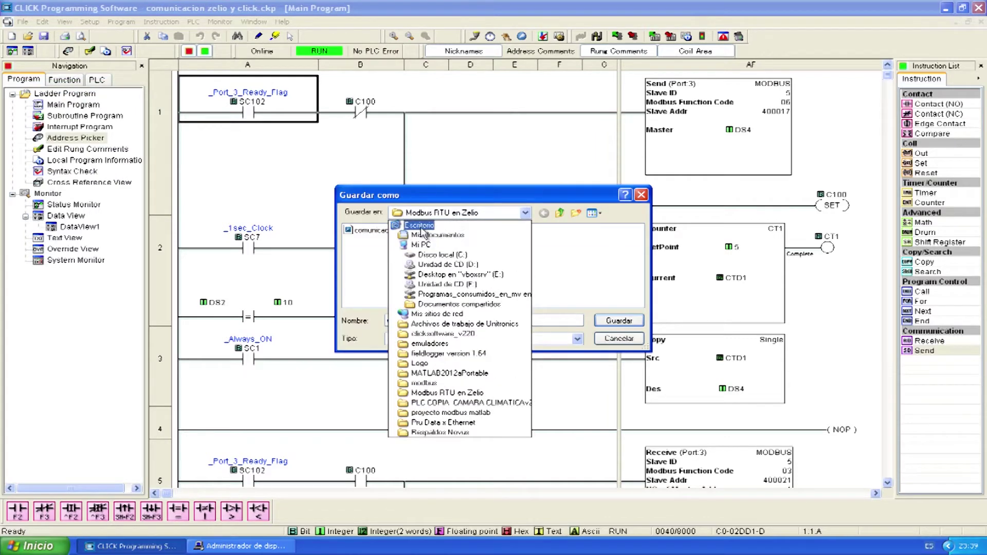
click(419, 225)
drag(494, 310, 597, 303)
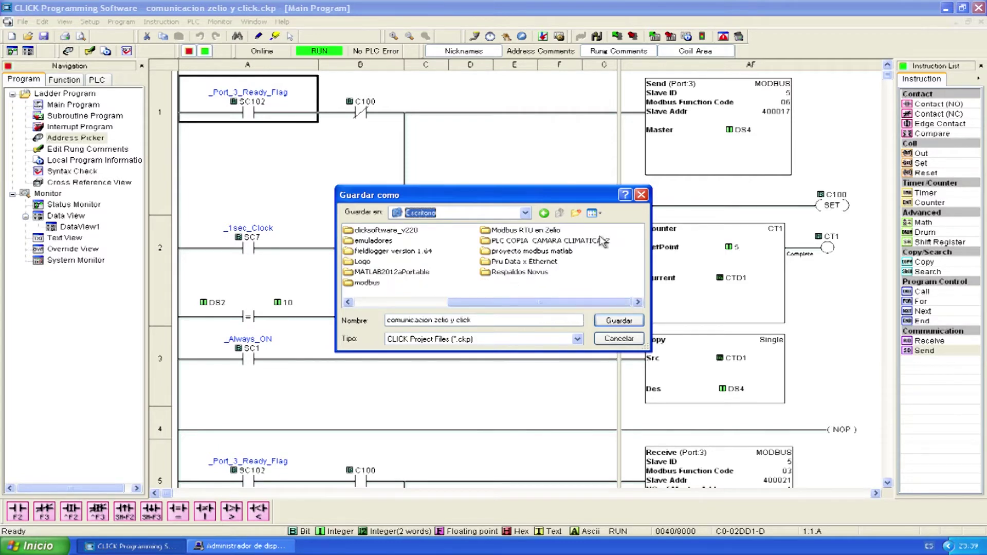
- Create a folder named "Modbus RTU en click koyo" and save the project in it as "comunicacion zelio y click"
click(576, 213)
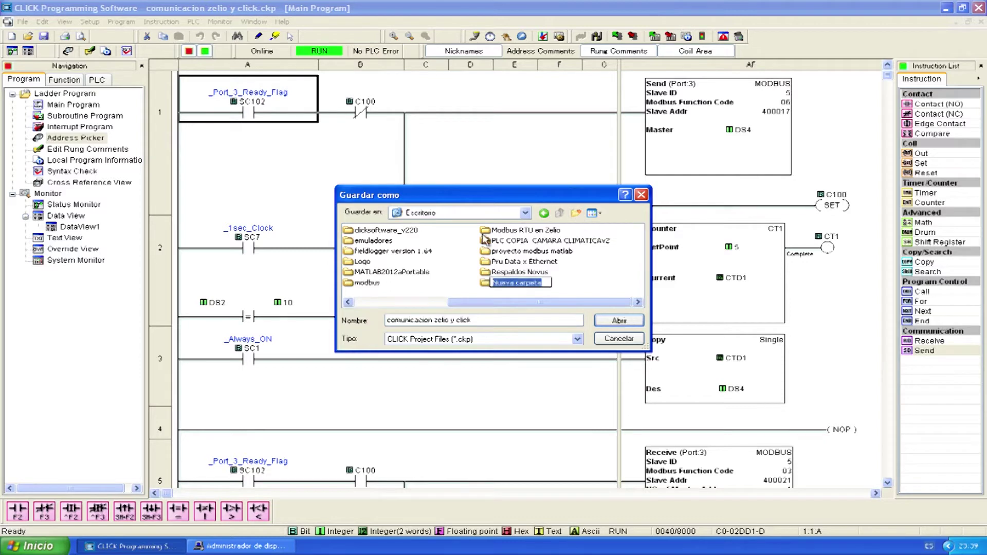
text(Modbus RTU)
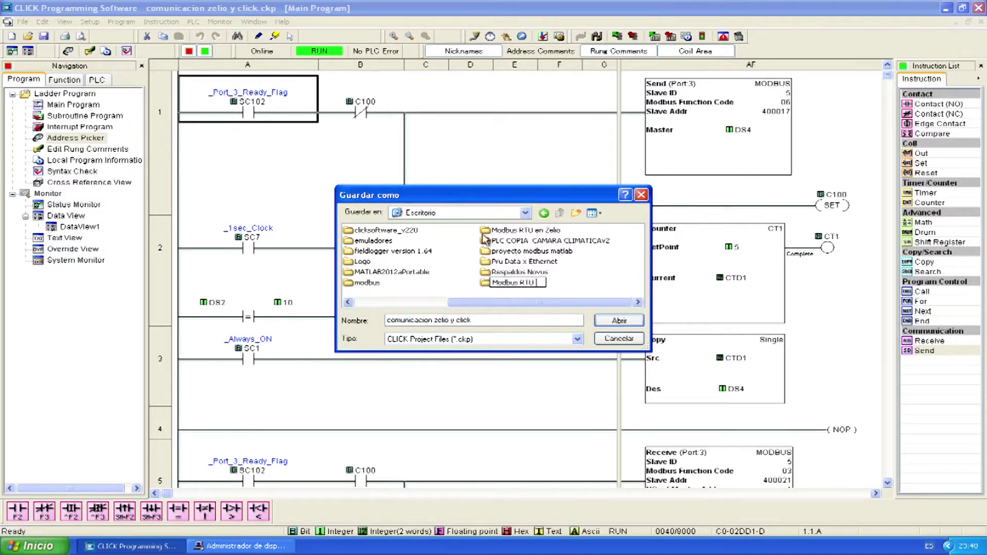
text( en click koyo)
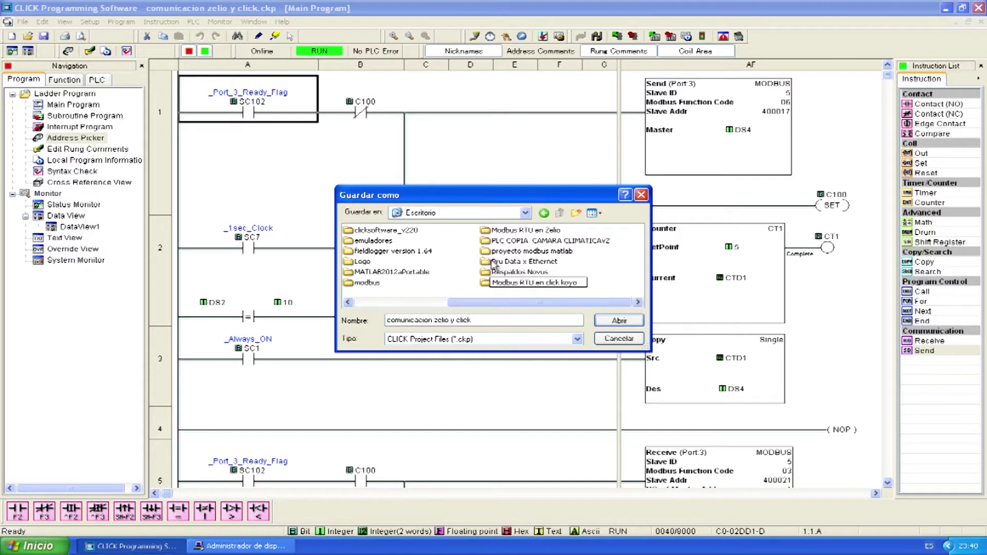
key(Return)
double_click(509, 284)
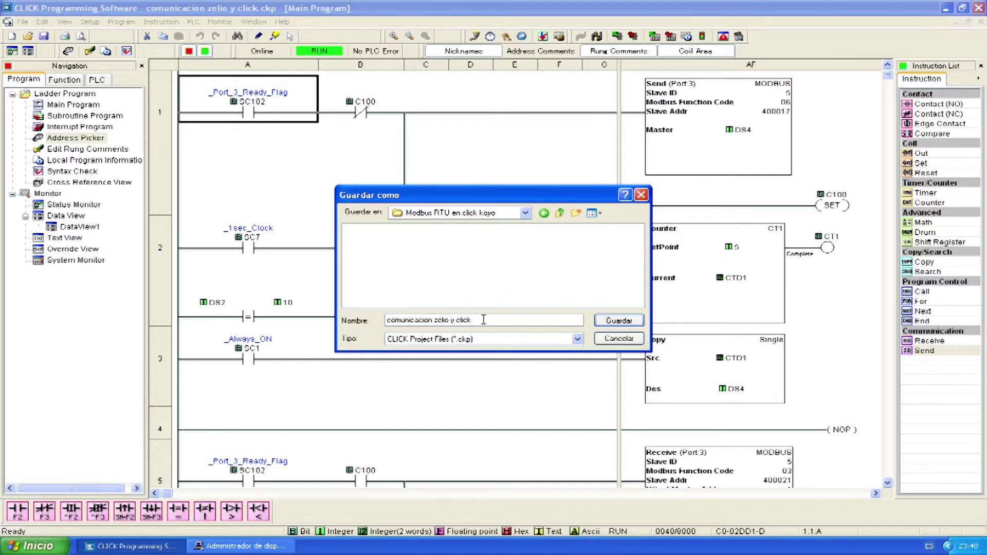
drag(483, 320, 345, 317)
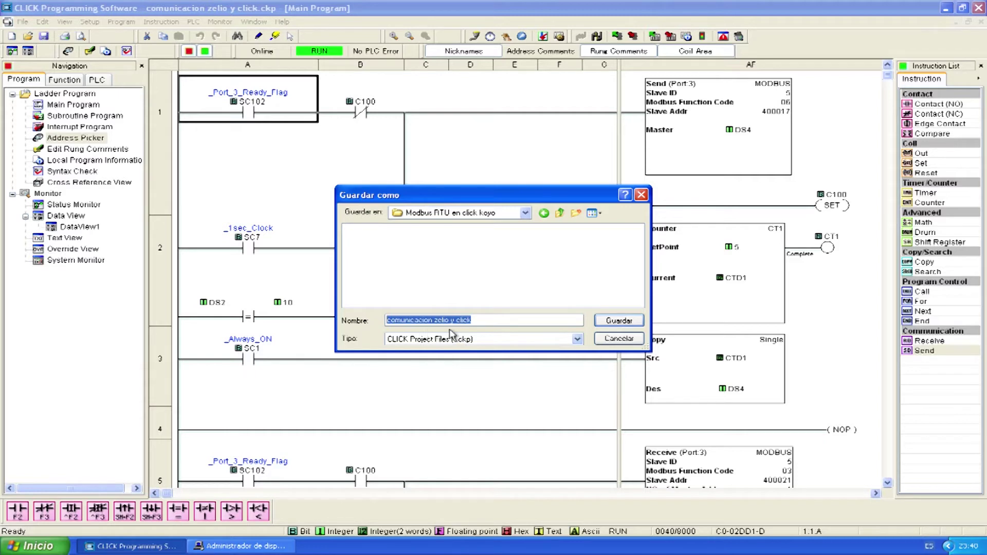
click(616, 321)
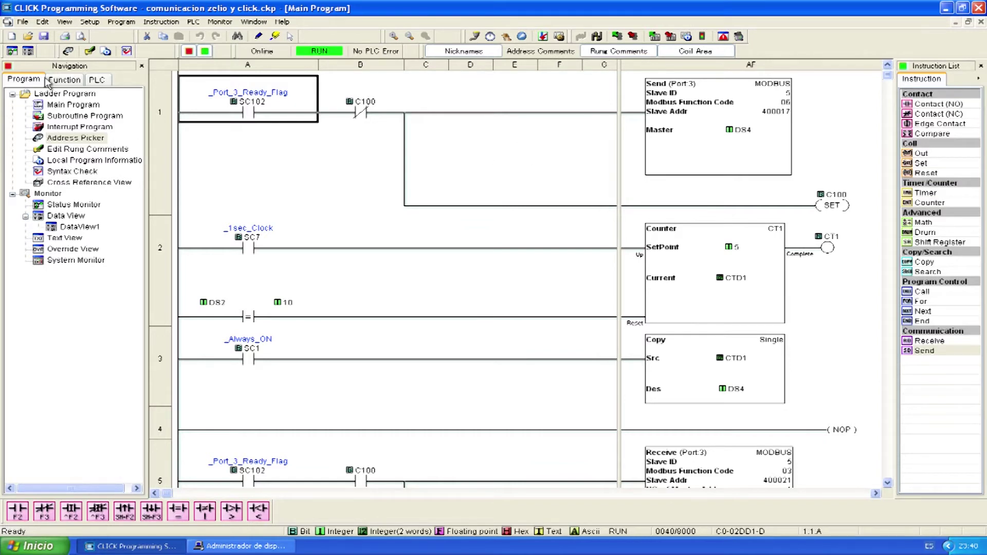
- Start a new project for the C0-02DD1-D CPU module and place an End instruction on rung 1
click(13, 42)
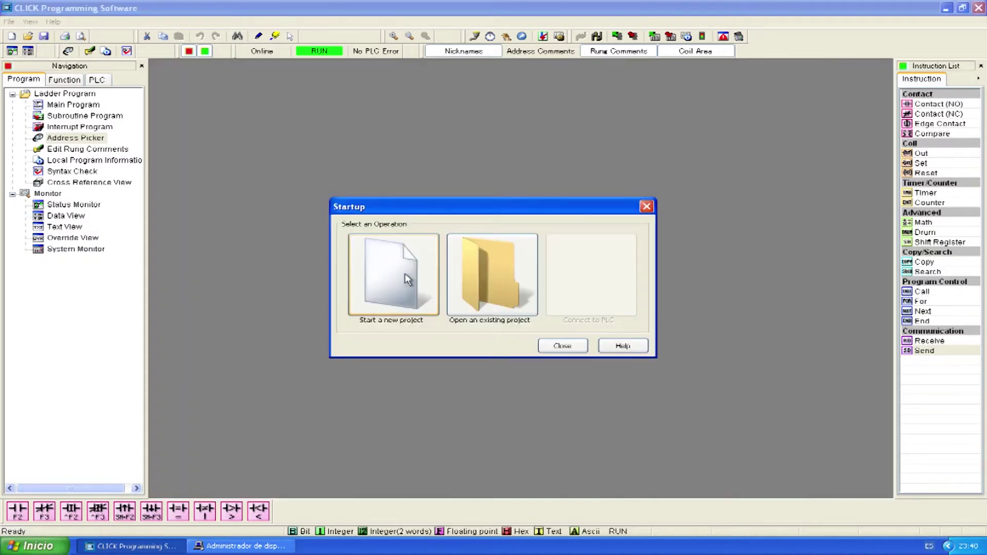
click(374, 265)
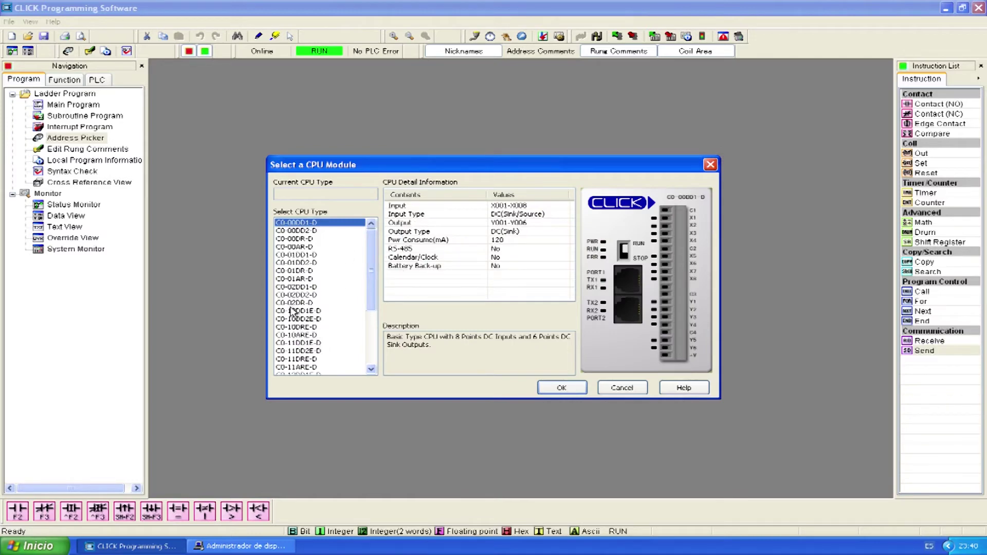
click(301, 295)
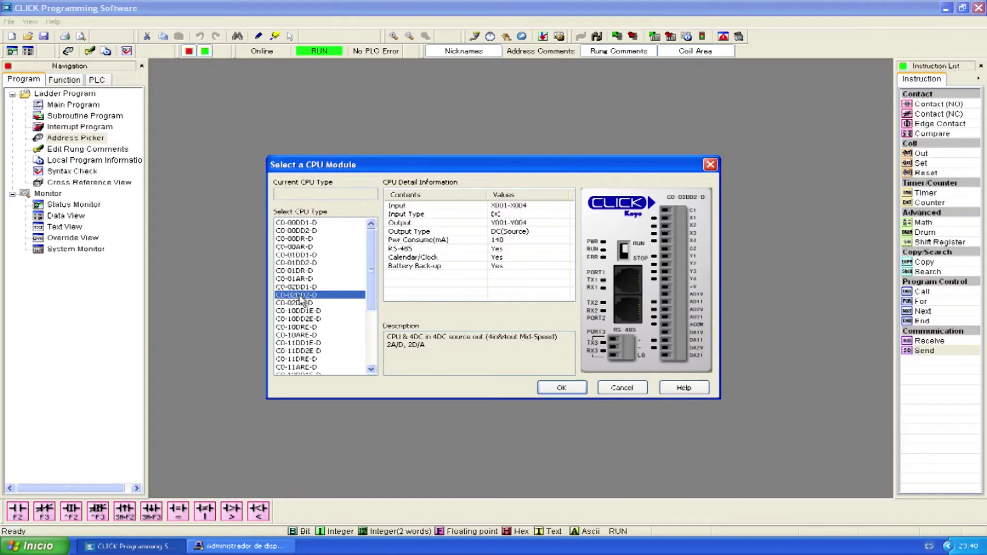
click(302, 287)
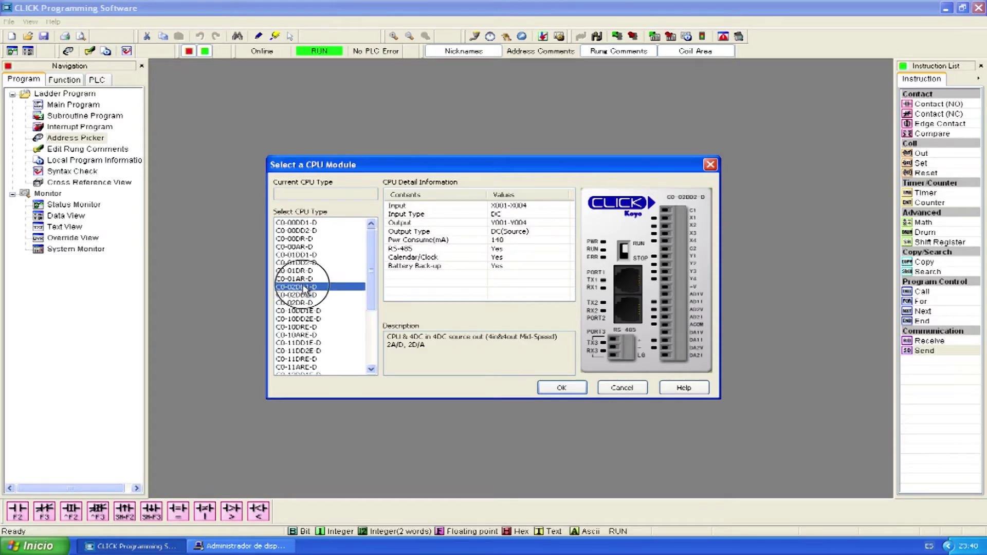
click(560, 389)
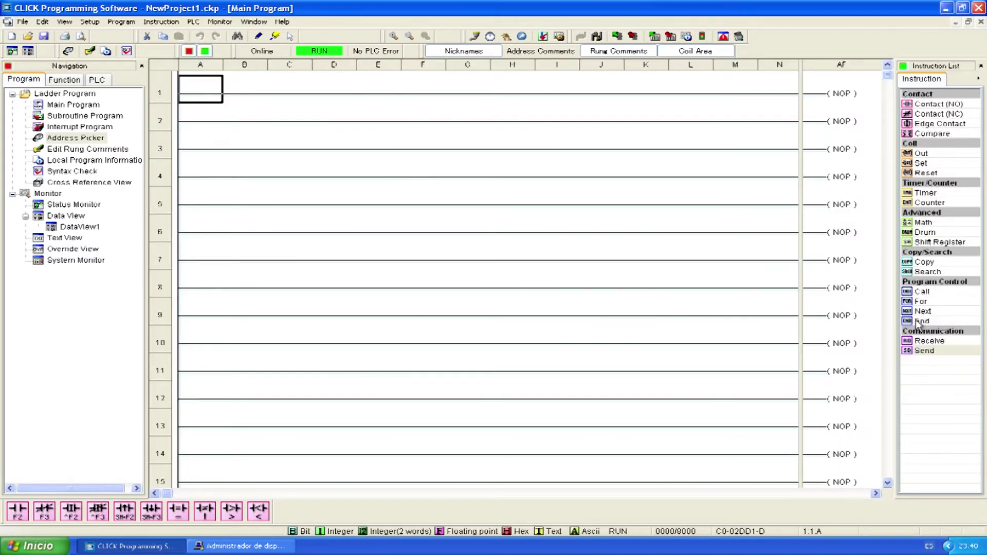
drag(920, 323, 822, 93)
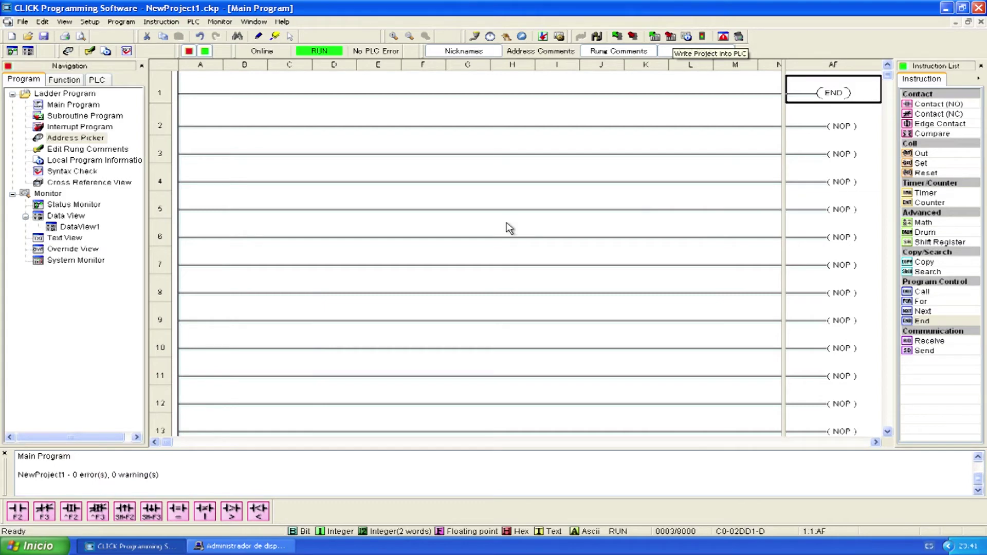
- Save the project as "Click como esclavo pto1" in the "Modbus RTU en click koyo" folder
key(ctrl+s)
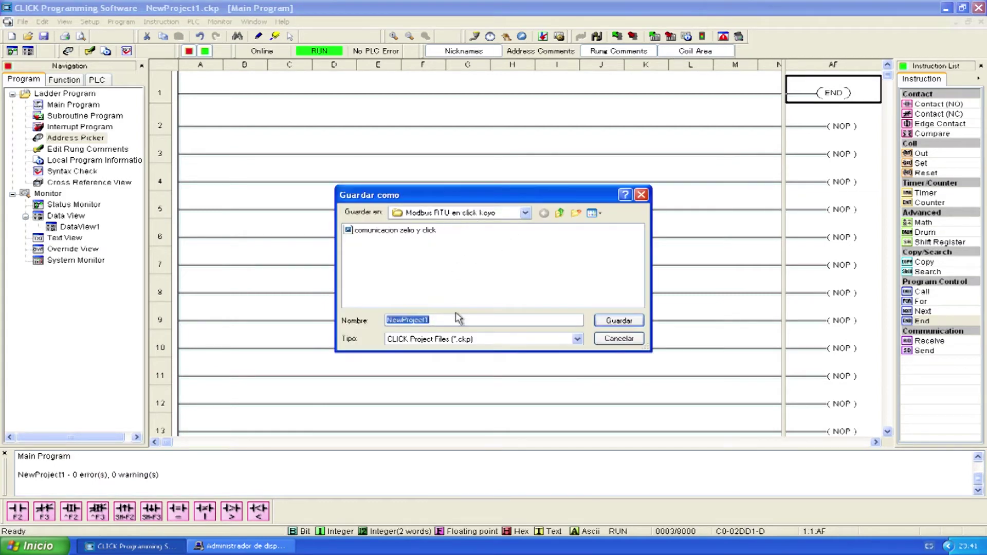
text(Click como esclavo pto1)
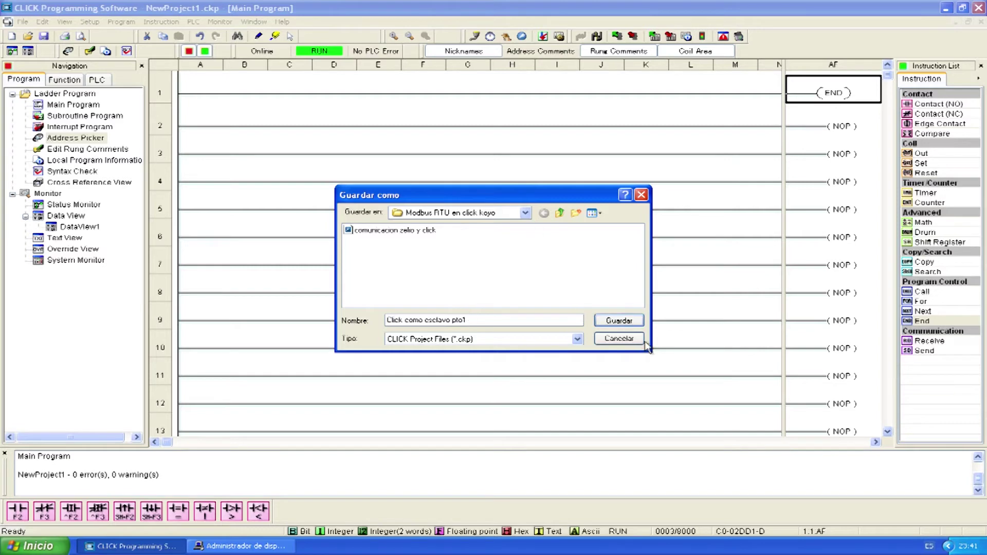
click(629, 321)
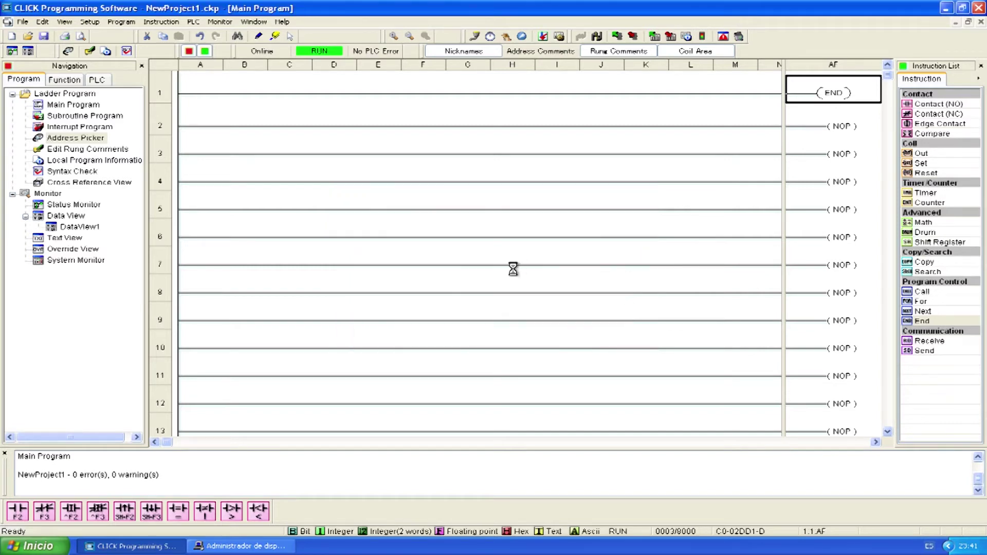
- Write the project with its project file into the PLC, switching it to STOP mode for the transfer and back to RUN mode
click(573, 427)
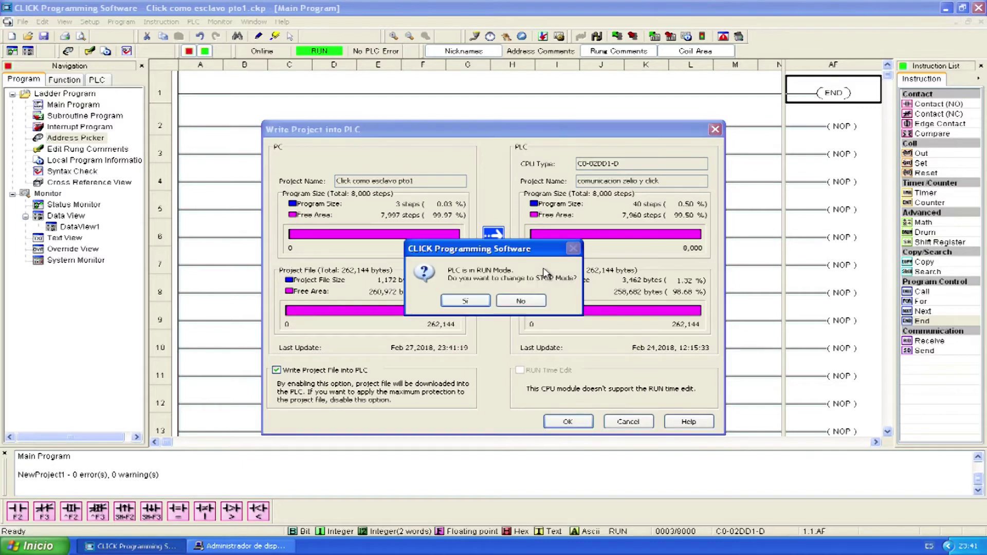
click(466, 301)
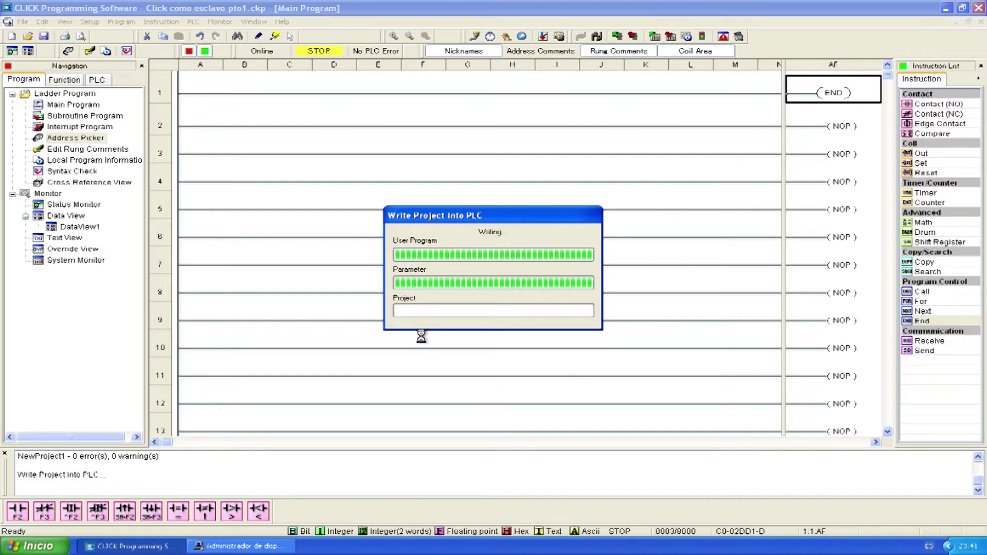
click(494, 291)
click(436, 313)
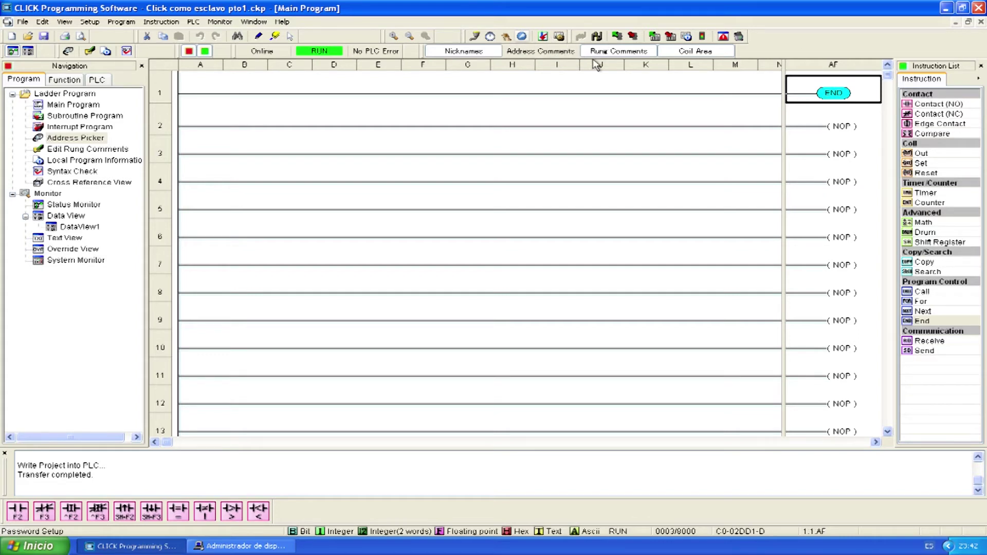
- Disconnect from the PLC and minimise the programming software and Device Manager windows to reach the desktop
click(598, 37)
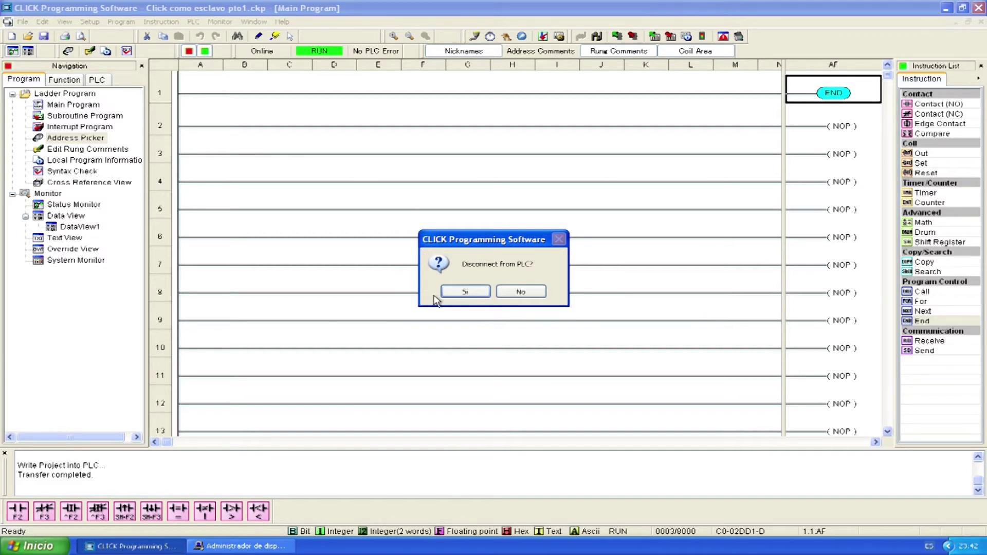
click(461, 299)
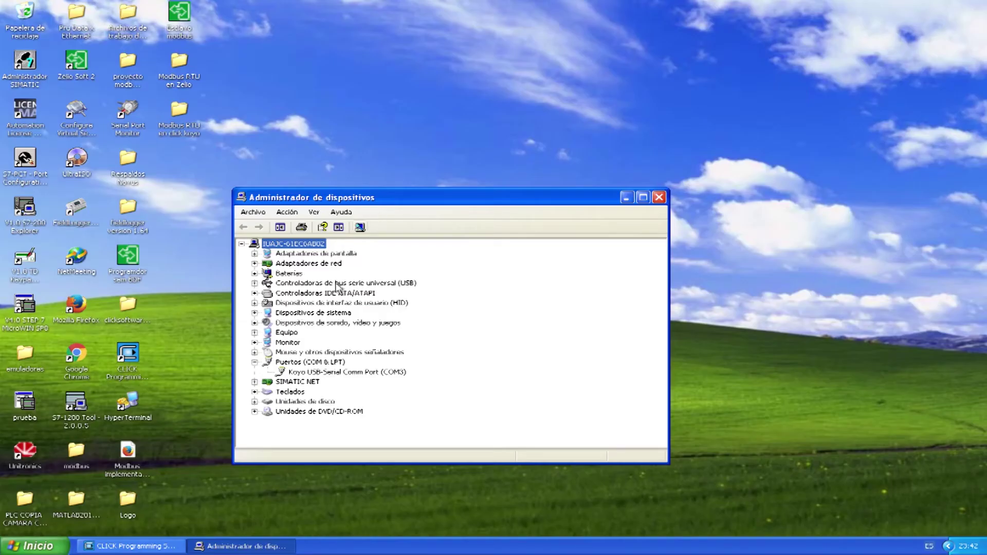
click(155, 546)
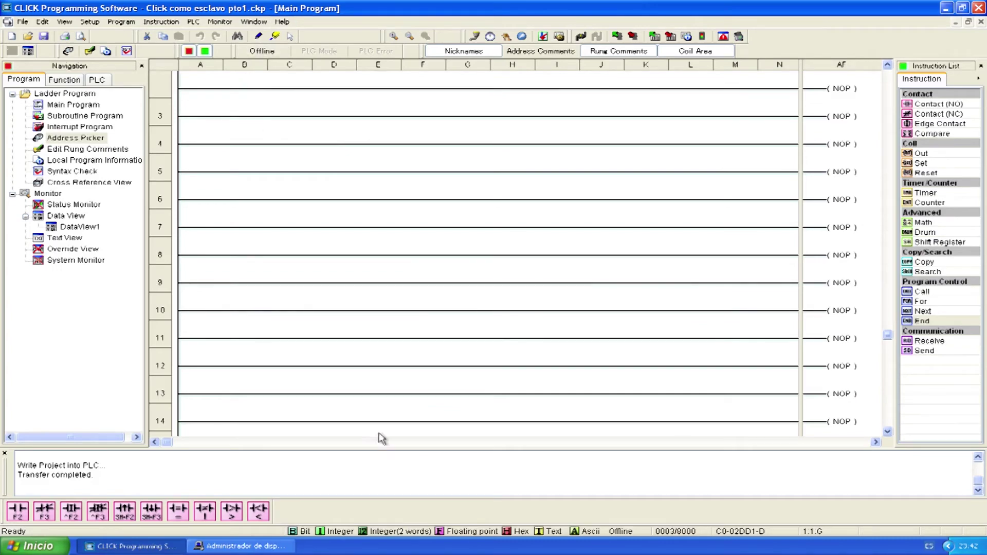
click(136, 546)
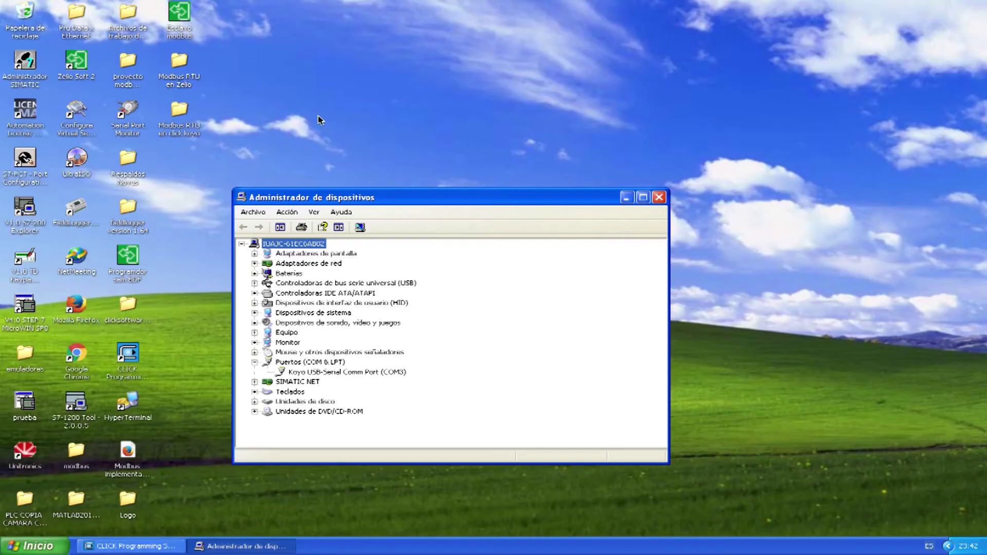
click(626, 198)
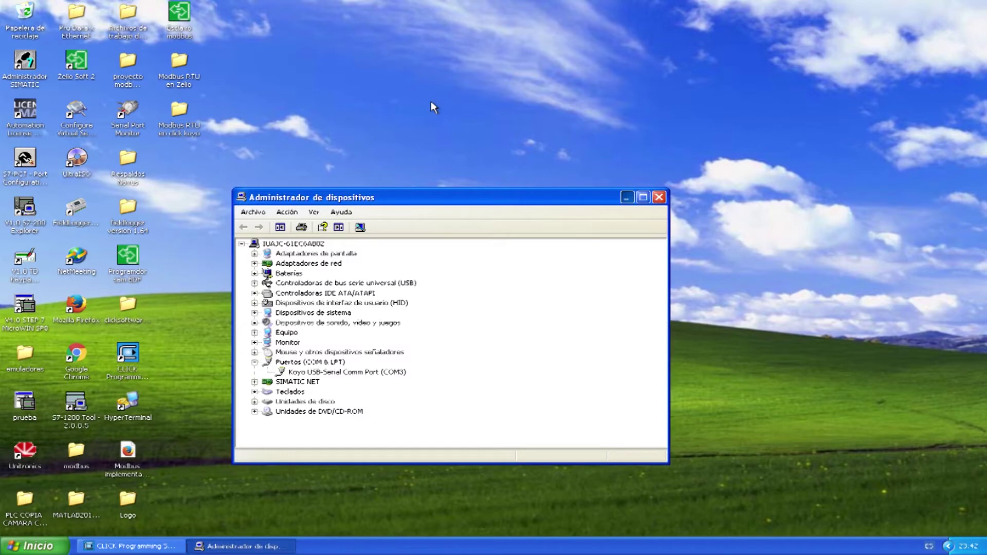
- Open the desktop's modbus folder in a maximised window and browse to its inner modscan32 subfolder
click(75, 452)
double_click(75, 451)
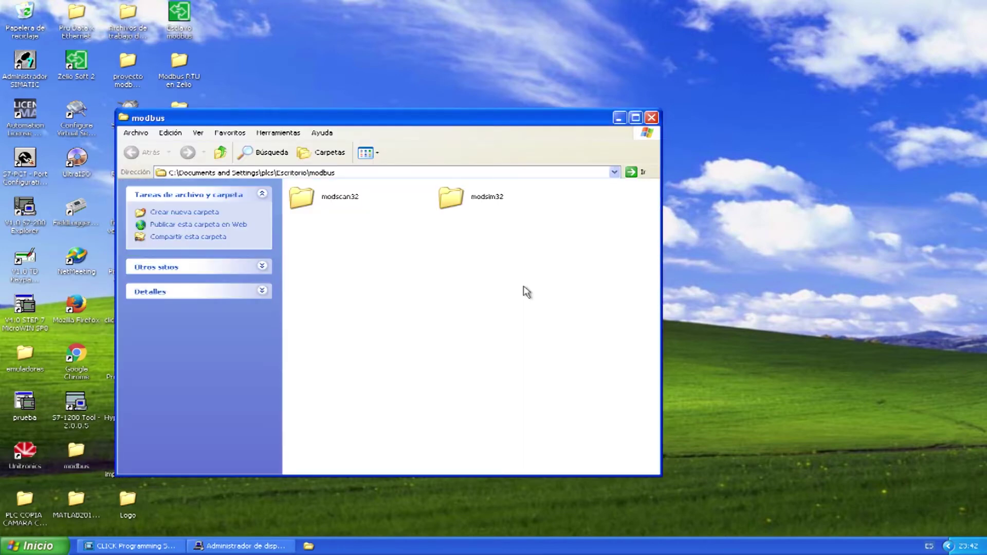
drag(579, 120, 658, 64)
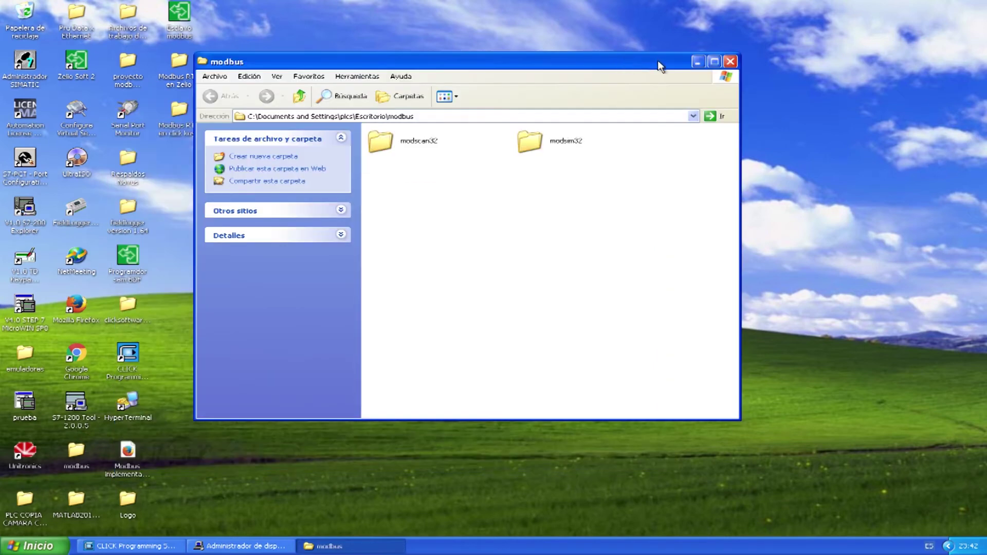
click(714, 62)
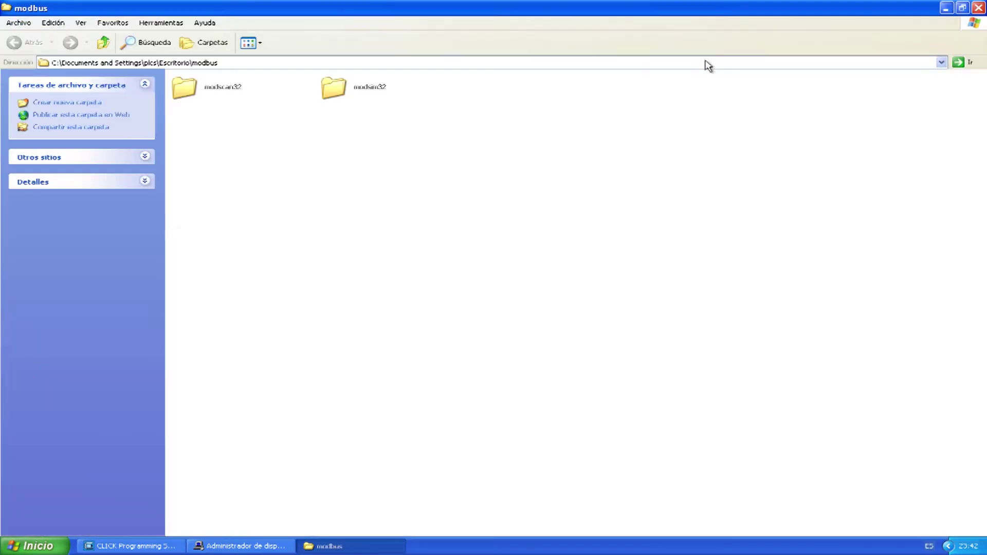
click(195, 94)
double_click(186, 91)
double_click(186, 91)
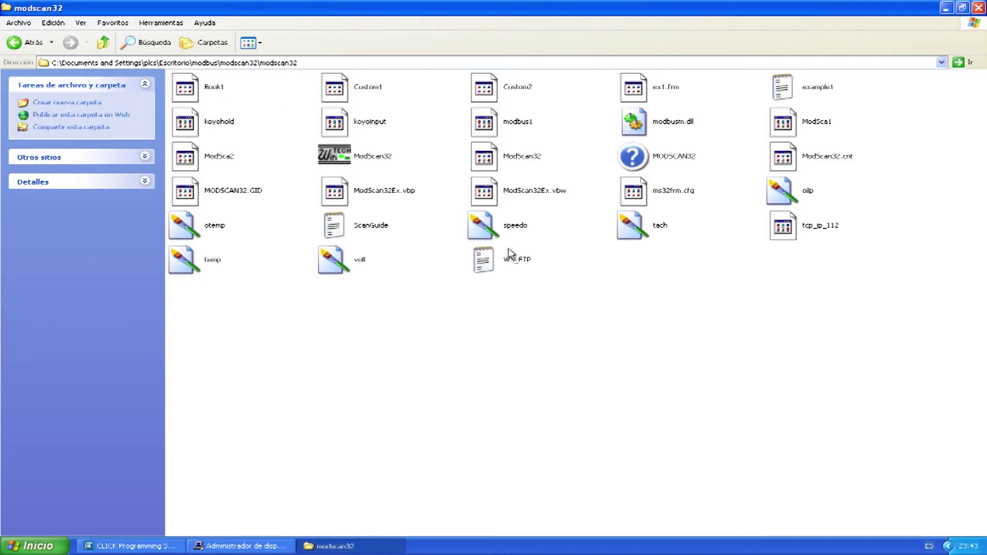
- Launch the ModScan32 application and maximise both its main window and the ModSca1 document
click(345, 158)
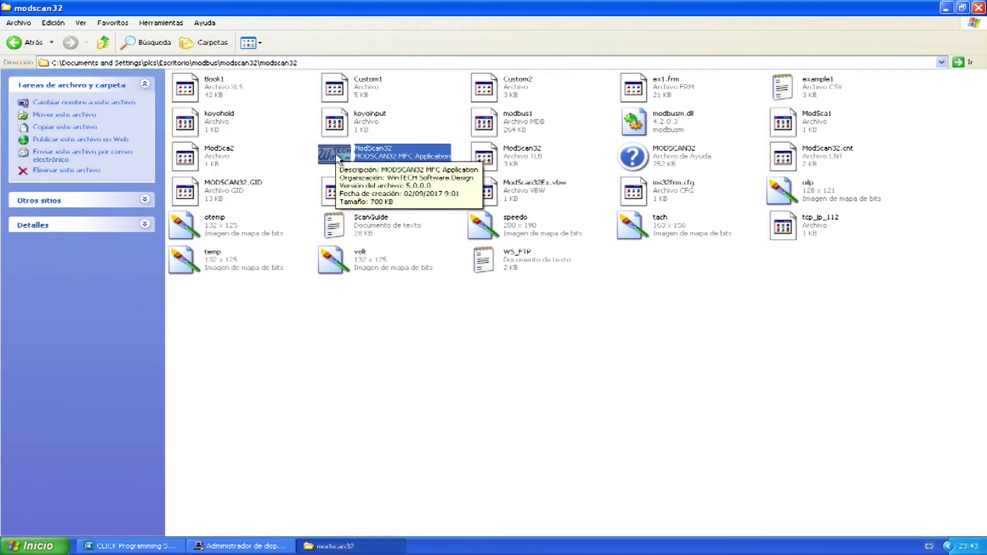
double_click(337, 154)
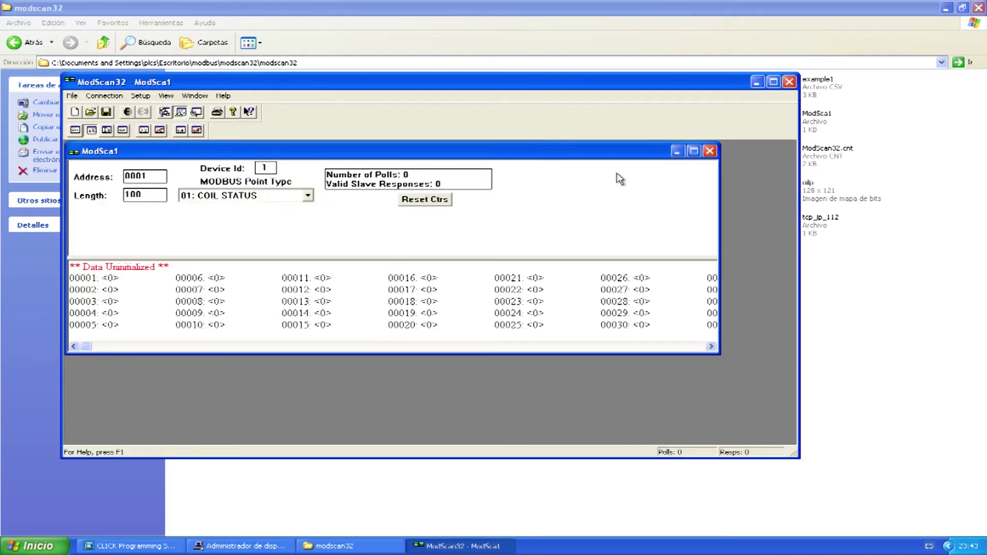
click(695, 151)
click(773, 82)
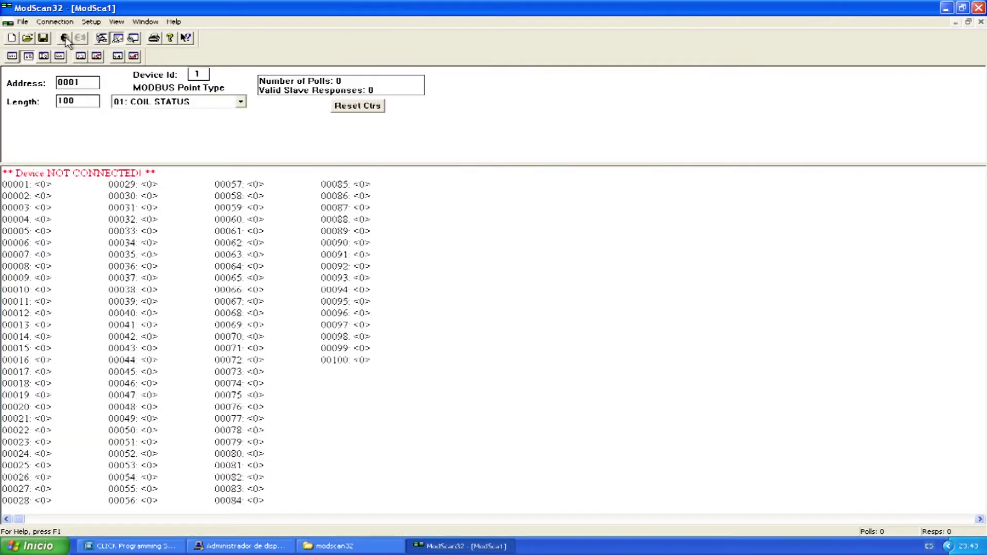
- Open ModScan32's connection details and choose a direct connection to COM3
click(54, 21)
click(67, 35)
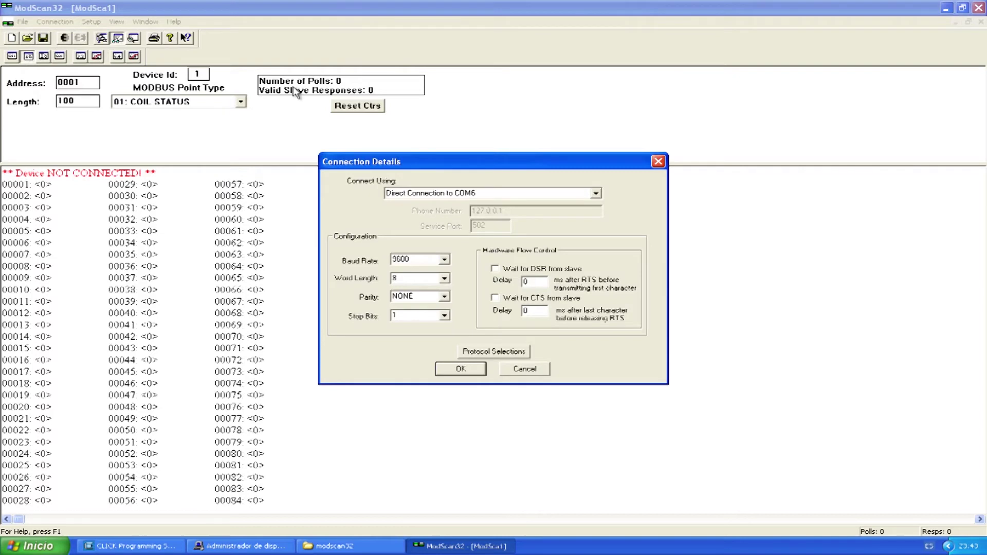
click(595, 194)
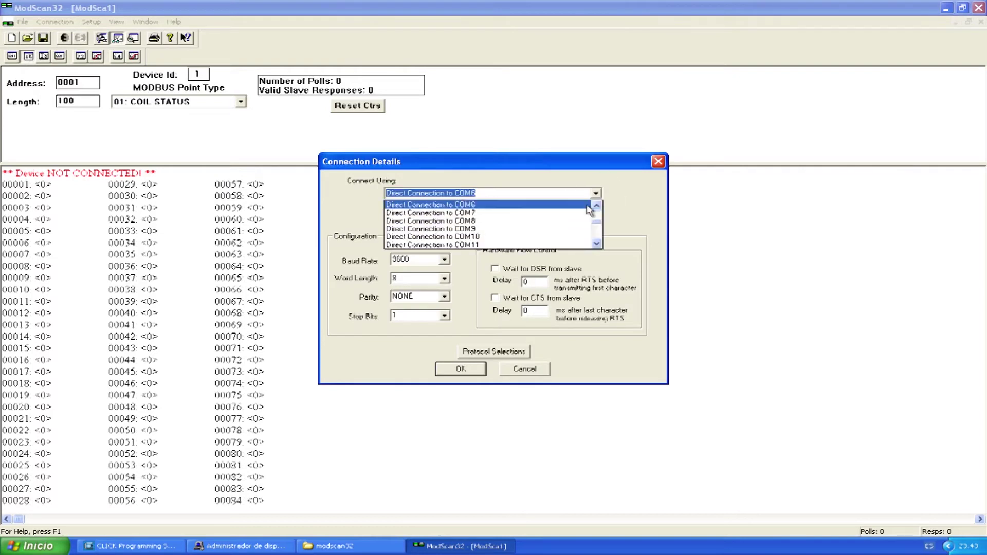
scroll(596, 210, up, 3)
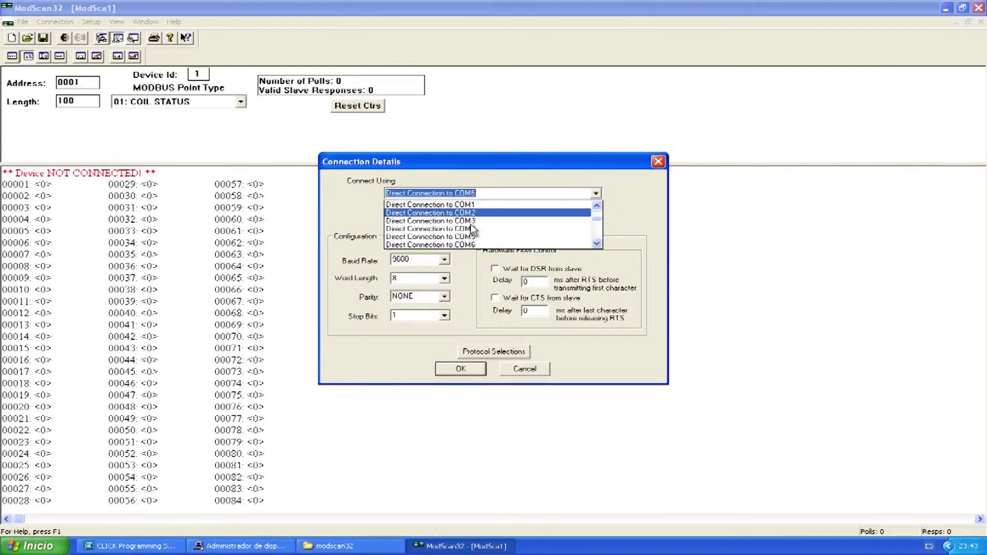
click(472, 227)
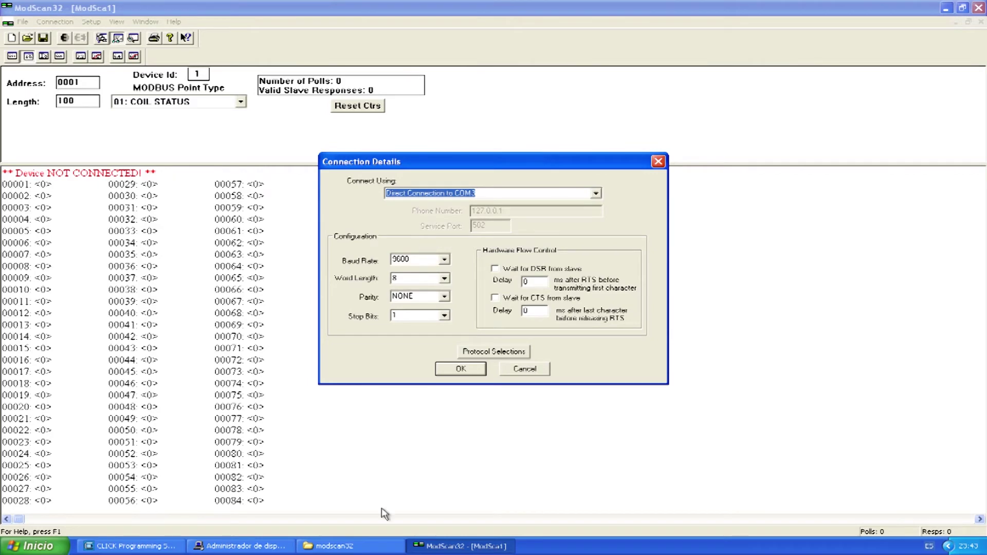
- Switch to CLICK Programming Software and examine the communication settings of the PLC's Port 1
click(131, 546)
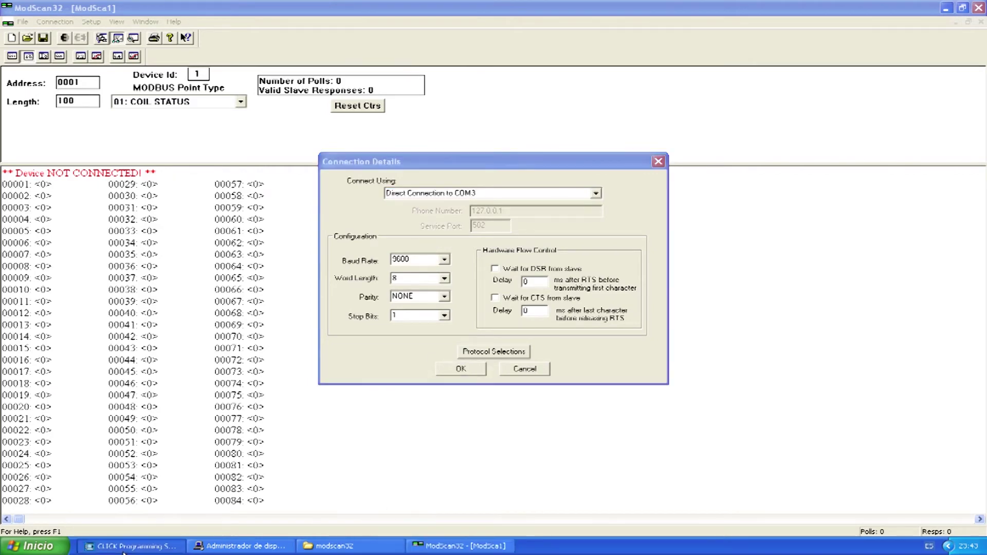
click(488, 35)
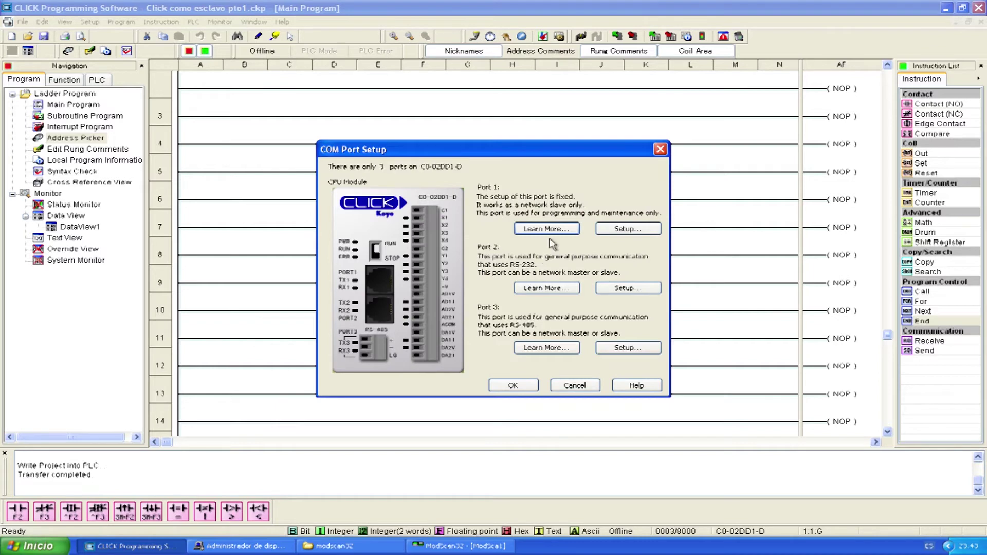
click(623, 229)
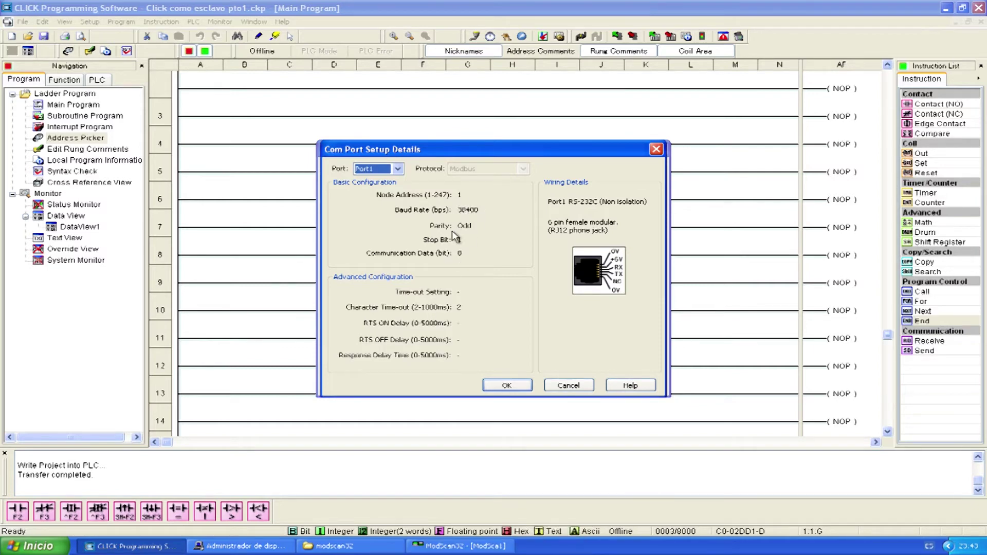
- Return to ModScan32, set the connection to 38400 baud with odd parity, and connect to the PLC
click(457, 546)
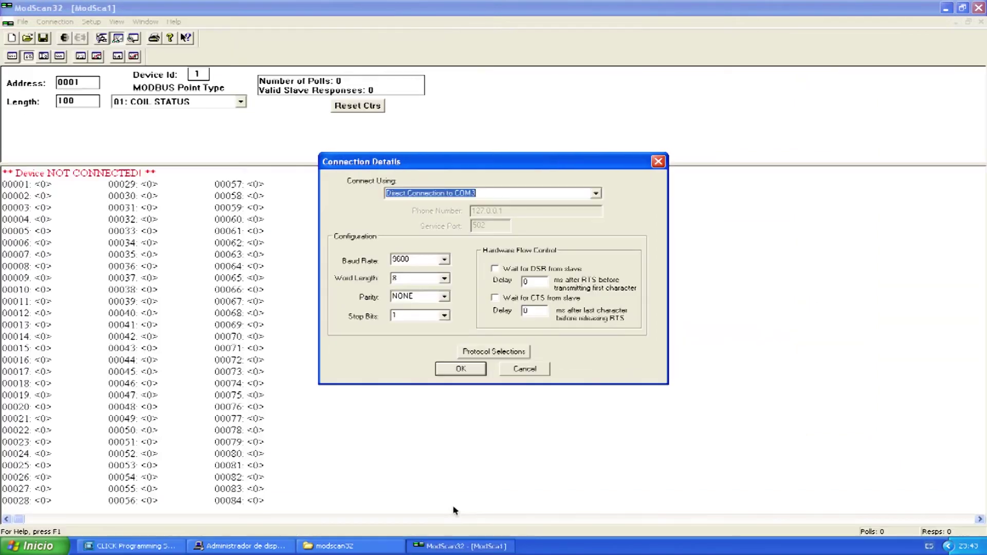
click(444, 259)
click(417, 295)
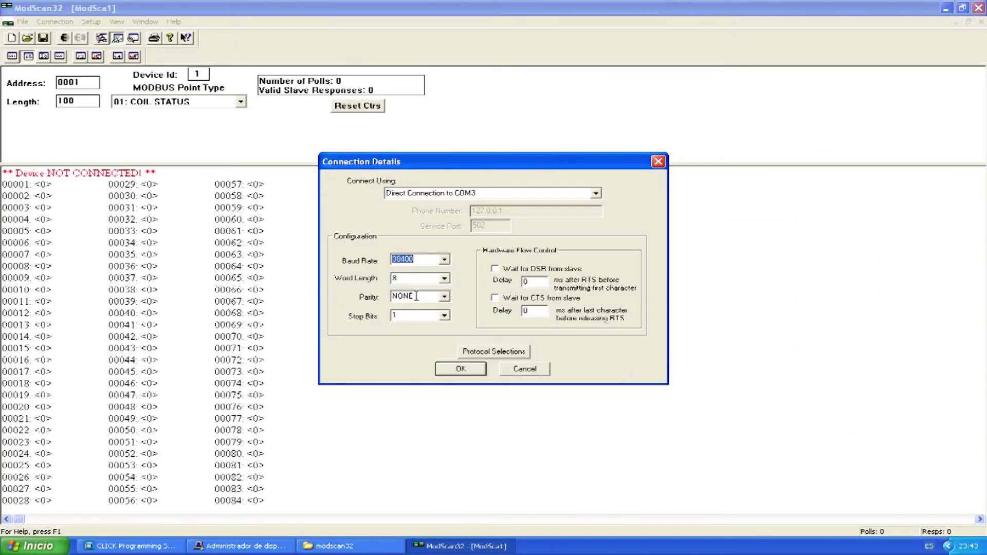
click(444, 296)
click(422, 316)
click(444, 296)
click(415, 307)
click(459, 368)
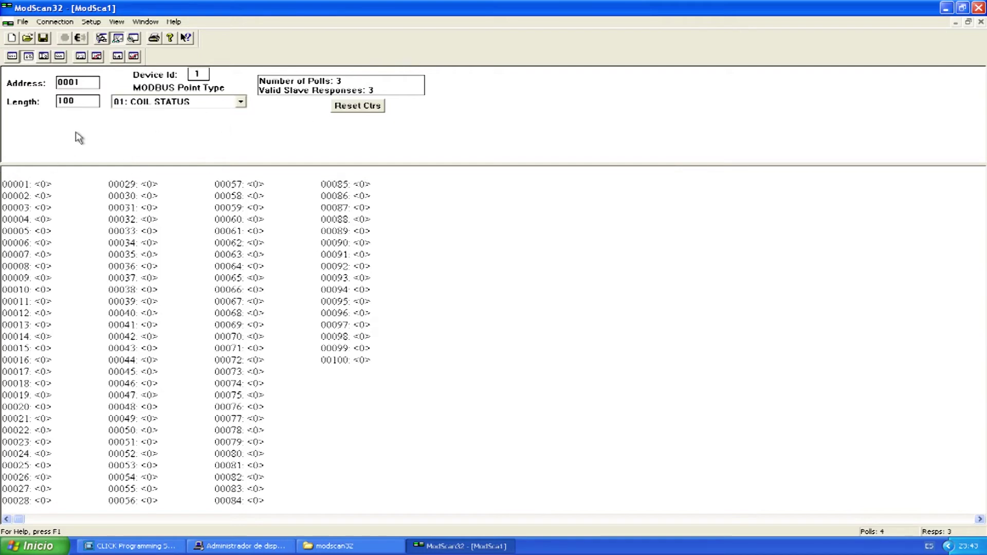
- Set the length of the coil status poll to 10 points
double_click(71, 100)
text(10)
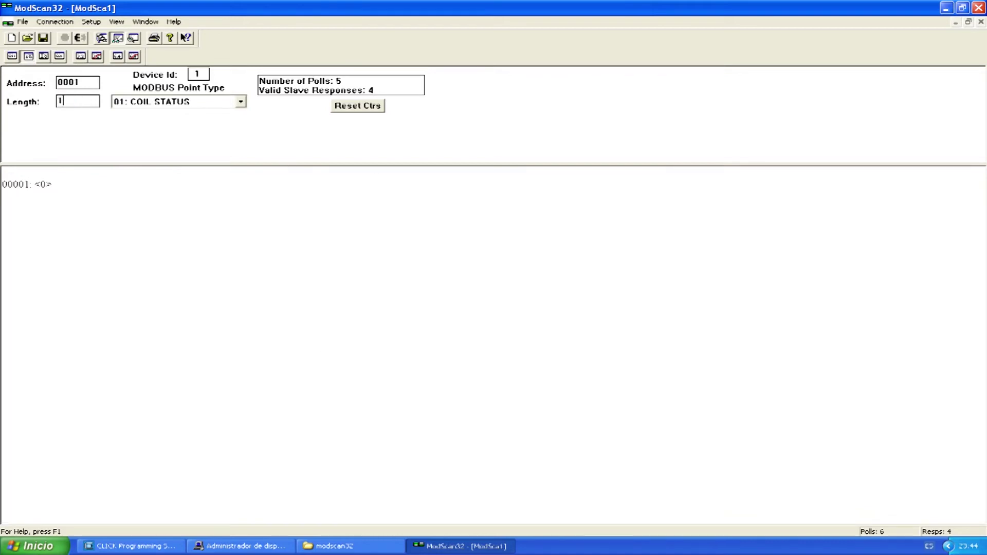
- Reset the poll counters, inspect the raw Modbus traffic of the coil status poll, and return to the data display
click(359, 105)
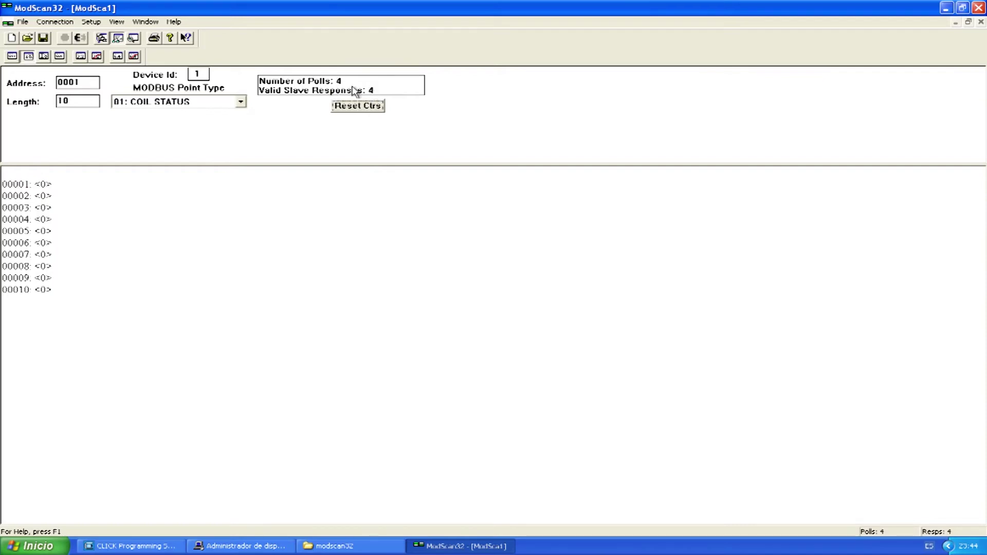
click(134, 39)
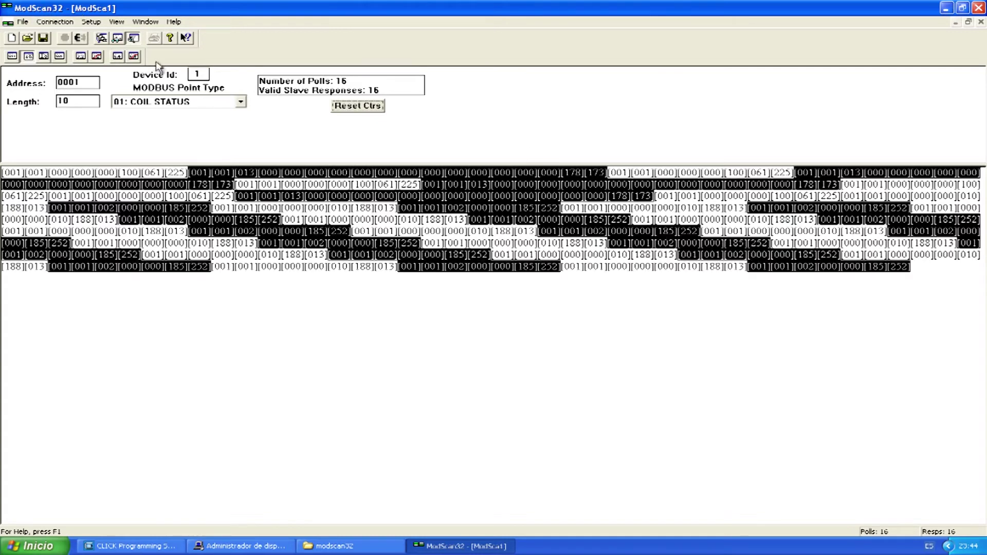
click(118, 38)
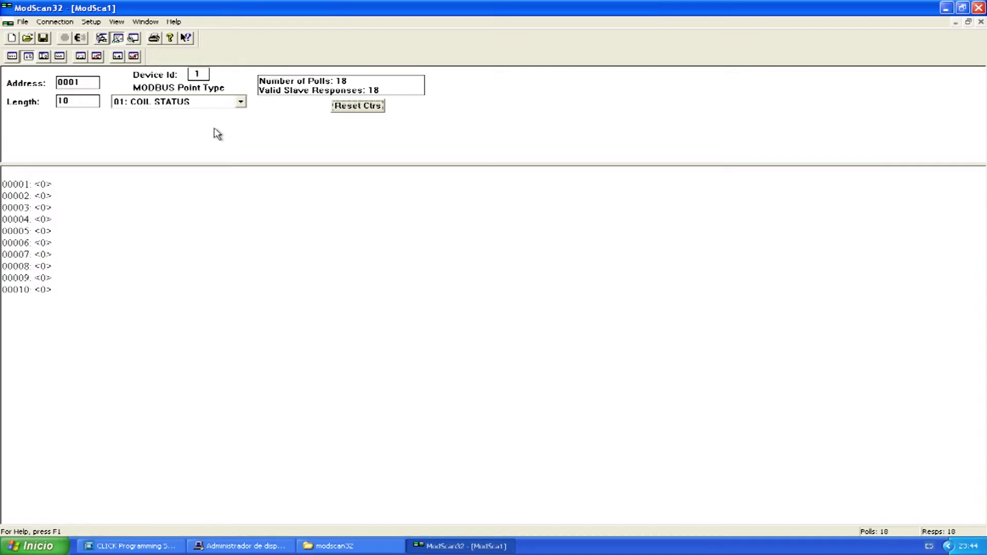
- Switch to CLICK Programming Software and close the Port 1 details and the COM port setup without changes
click(121, 546)
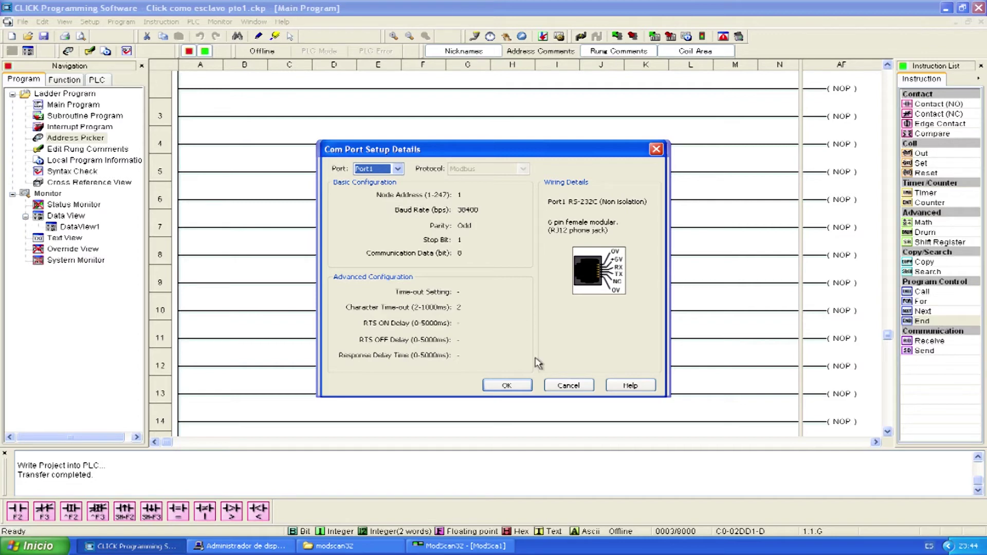
click(560, 386)
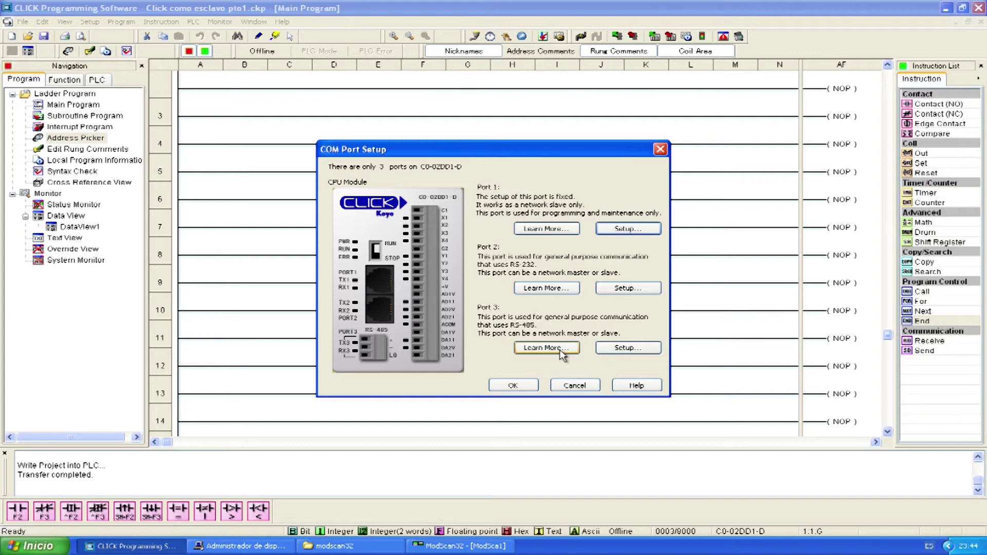
click(461, 547)
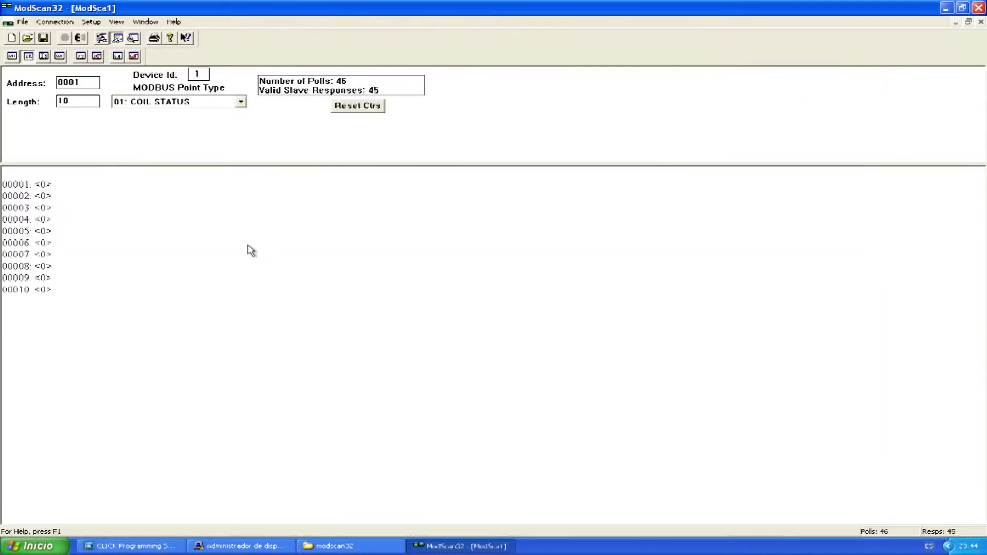
click(145, 547)
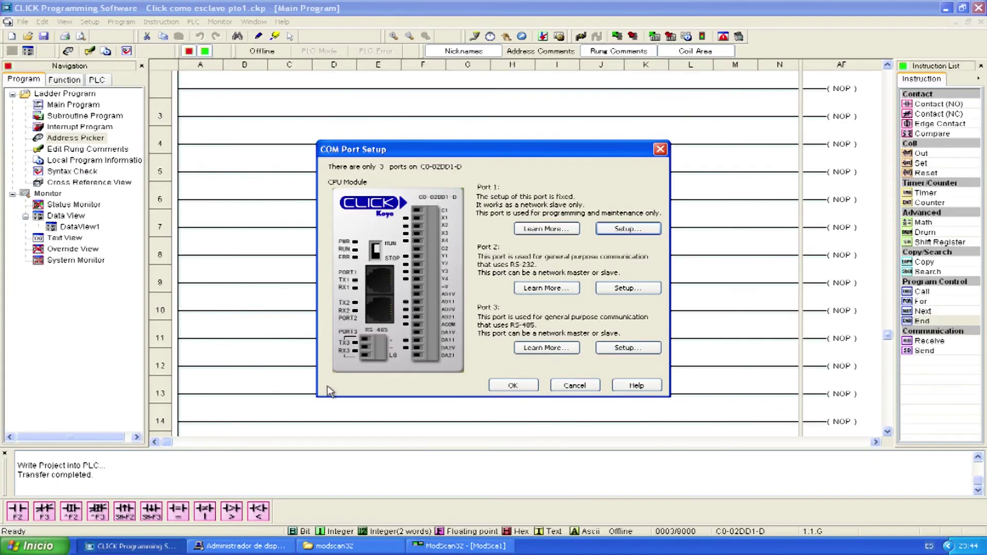
click(572, 386)
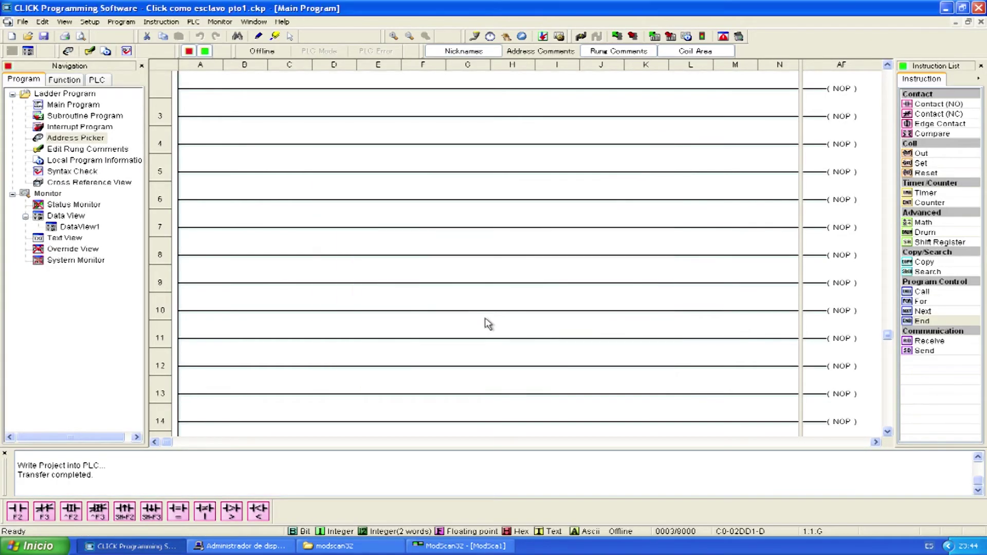
- Open the Address Picker, show the MODBUS addresses in 984 format, and view the Y outputs and the SC system bits
click(76, 139)
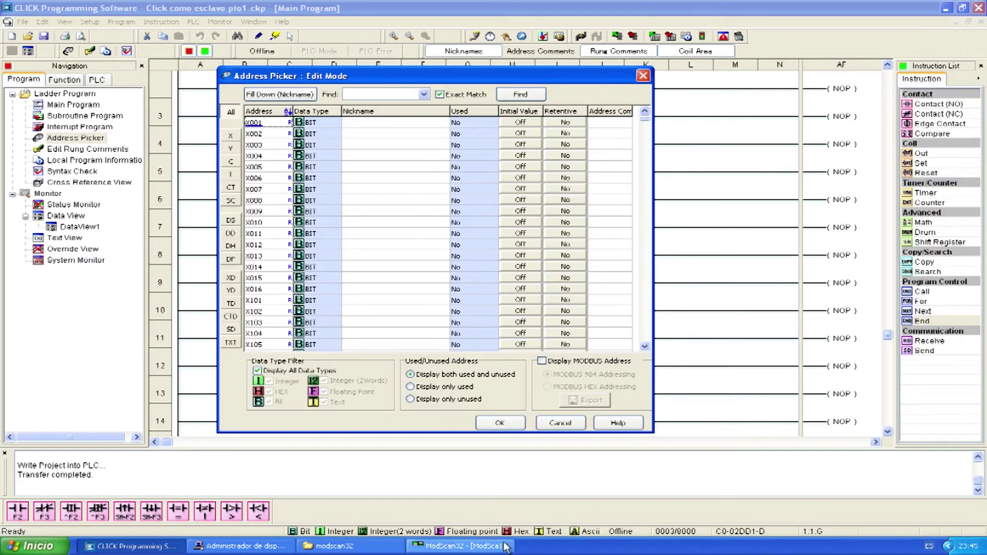
click(542, 360)
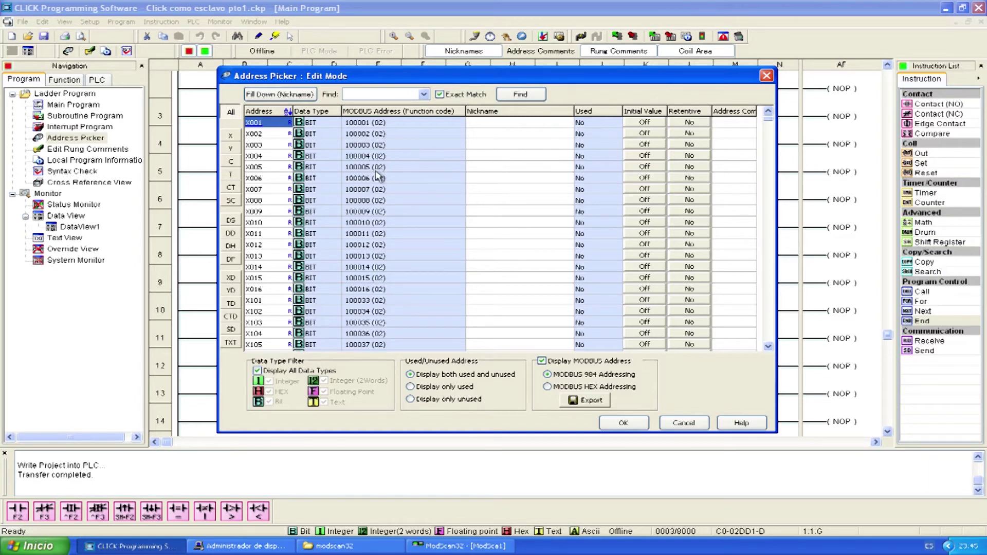
click(232, 149)
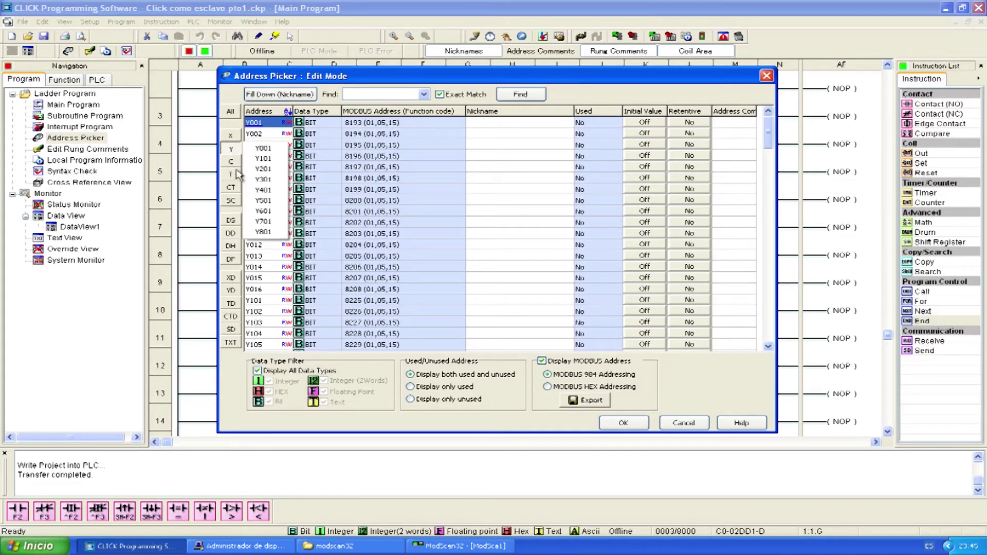
click(232, 200)
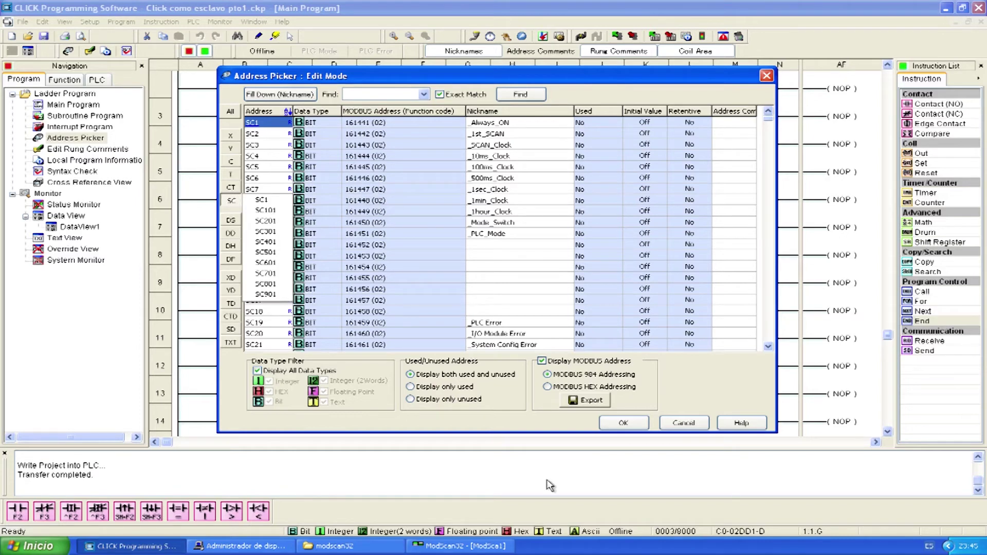
- Switch to ModScan32, enter 161447 as the poll's start address, and shorten it to 16144
mouse_move(436, 552)
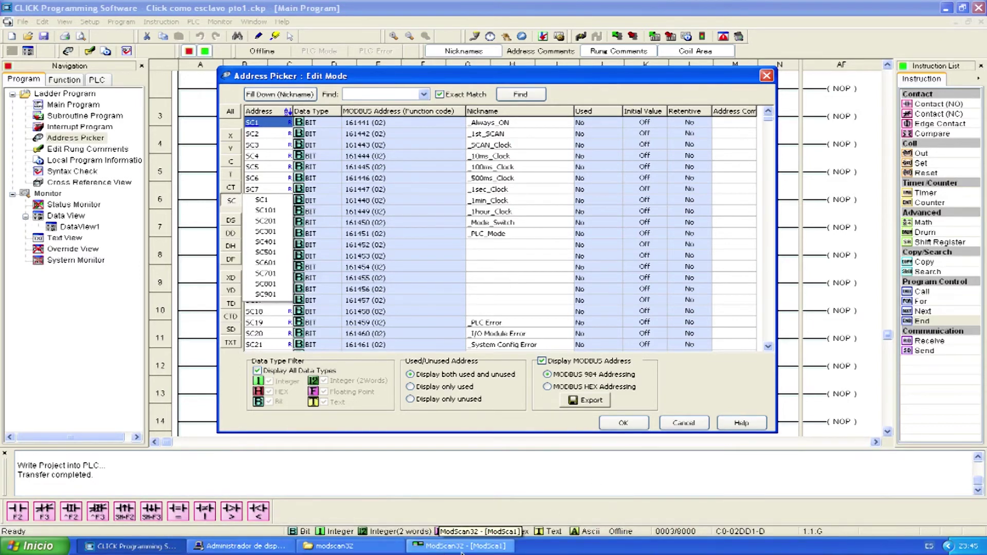
click(461, 548)
click(84, 83)
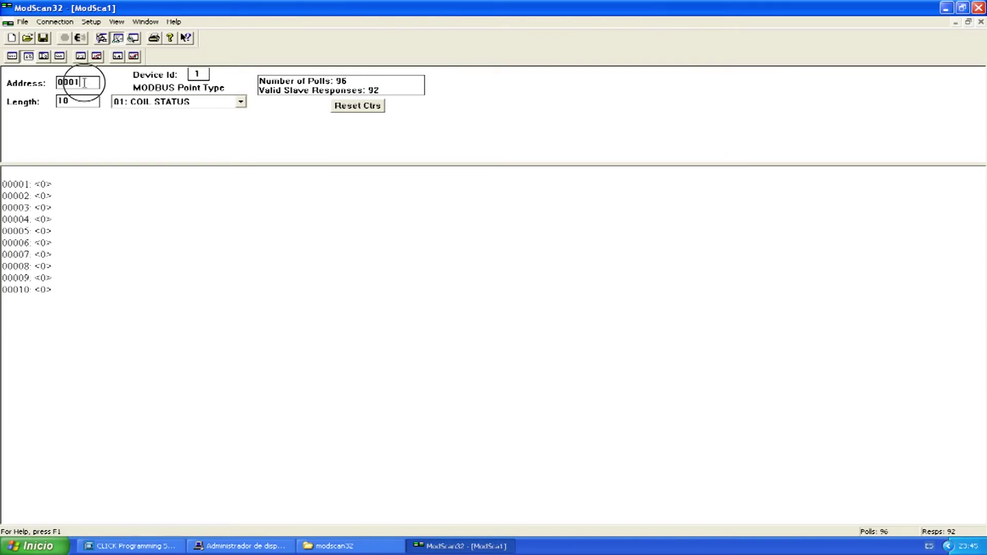
double_click(84, 83)
text(1)
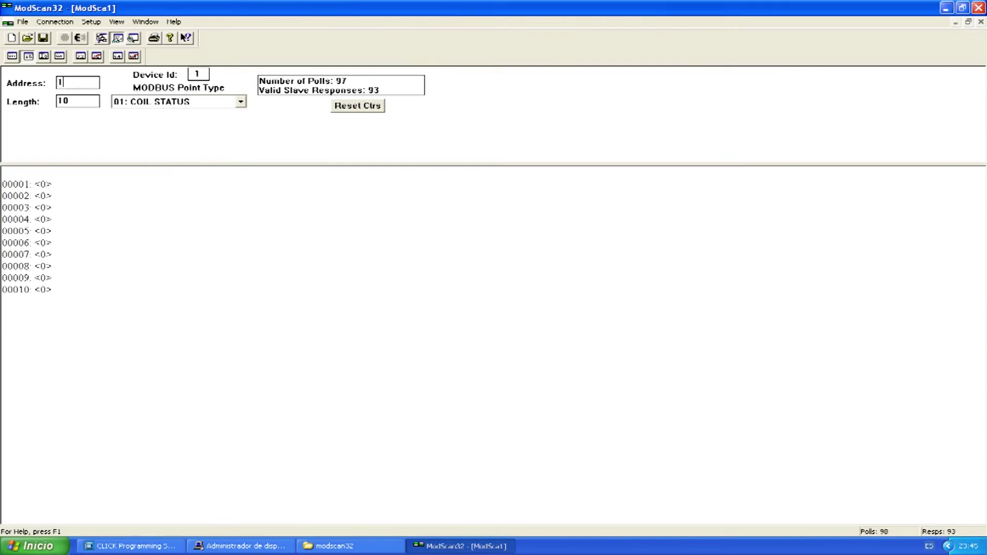
text(61)
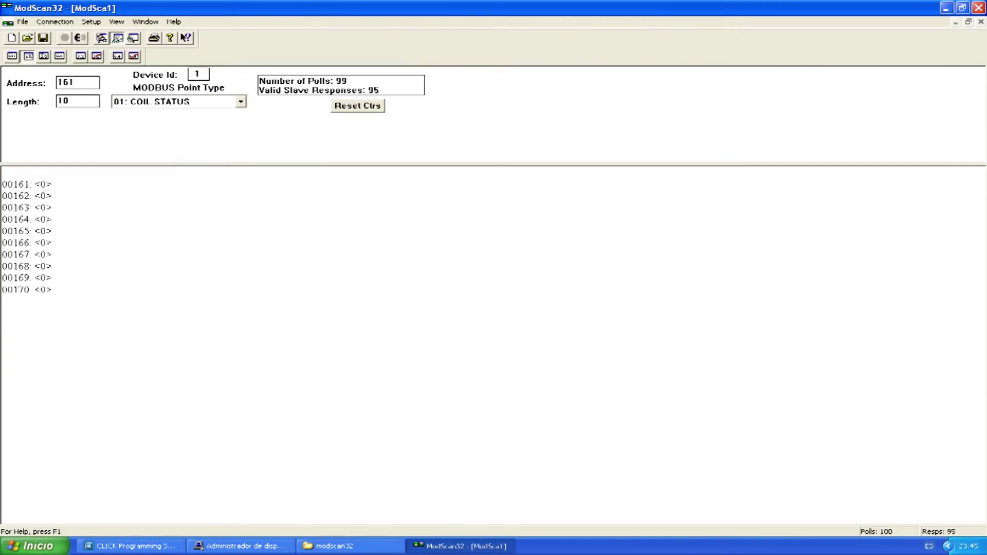
text(447)
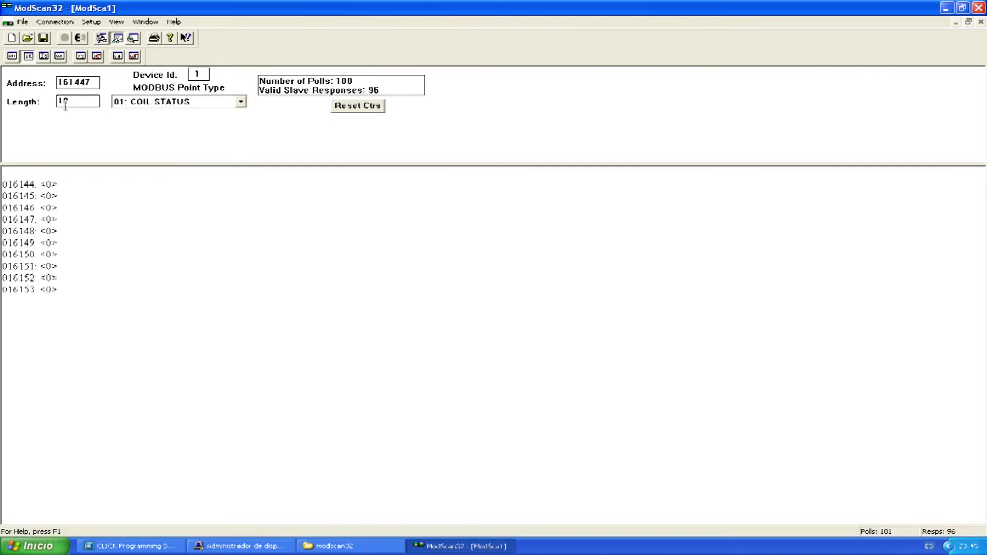
key(BackSpace)
click(82, 99)
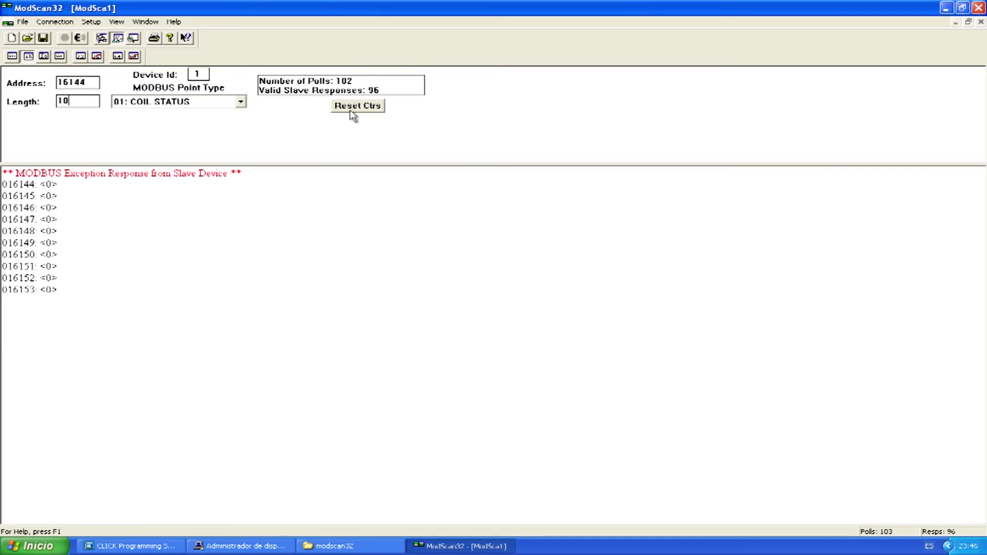
- Check the Modbus address and function code of SC7 in CLICK Programming Software and return to ModScan32
mouse_move(278, 537)
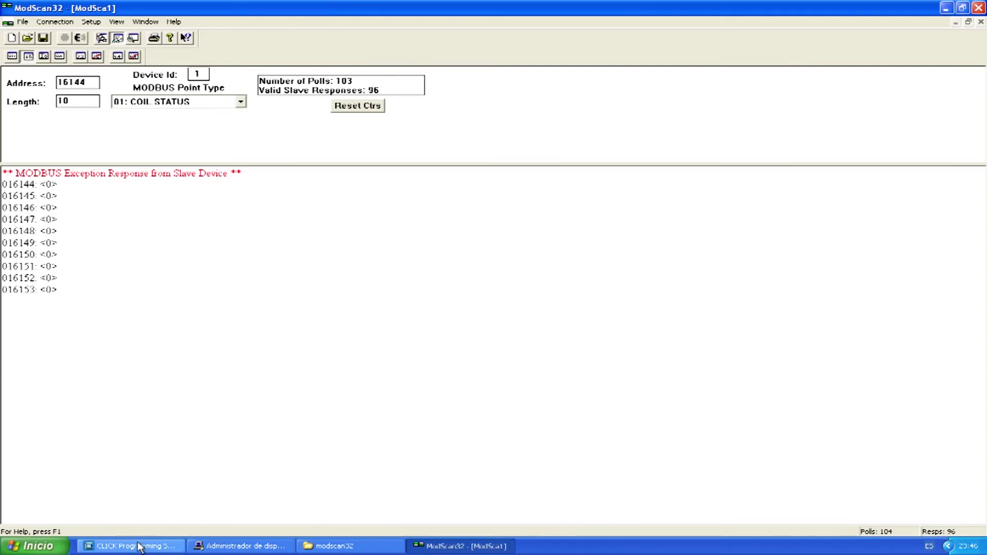
click(140, 546)
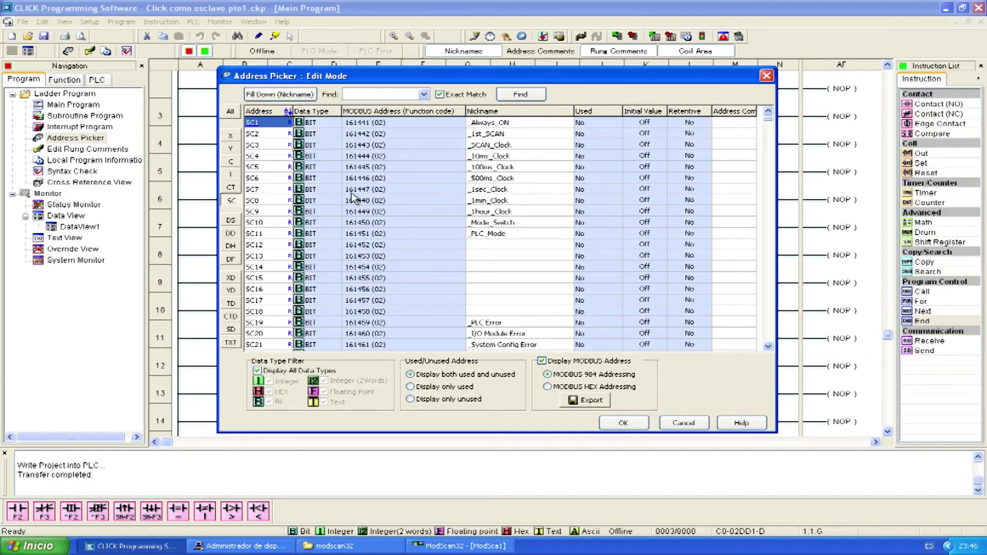
click(453, 546)
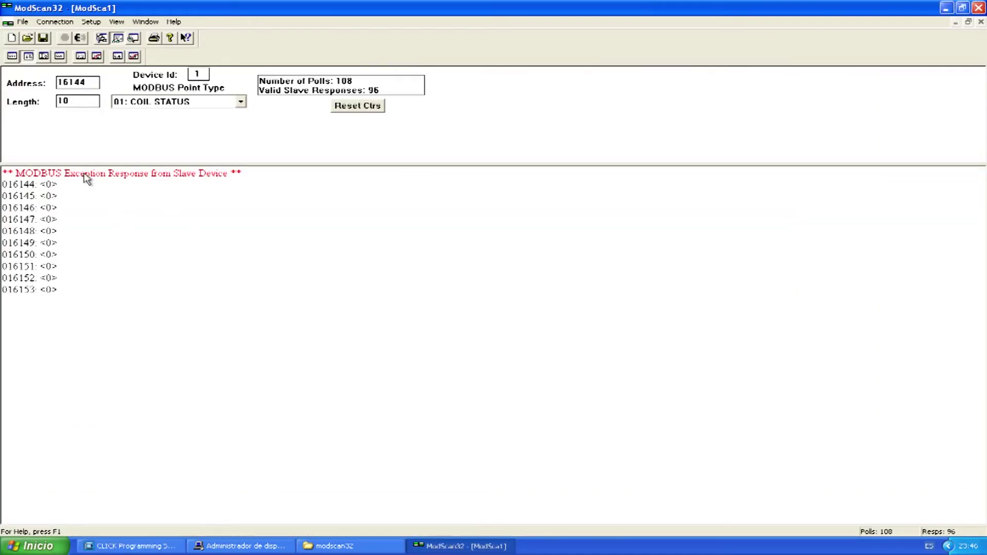
- Change the poll's Modbus point type to 02: INPUT STATUS and reset the poll counters
click(154, 106)
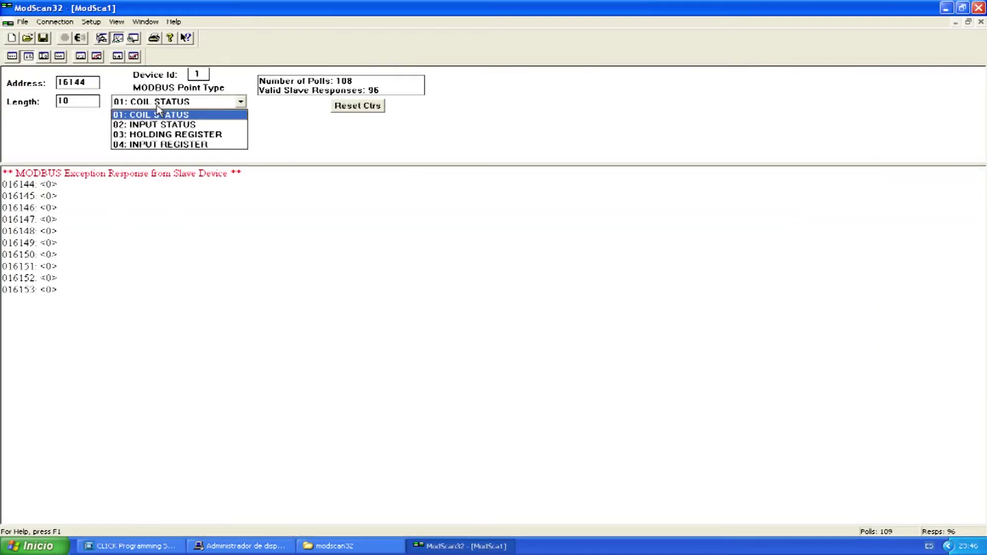
click(155, 125)
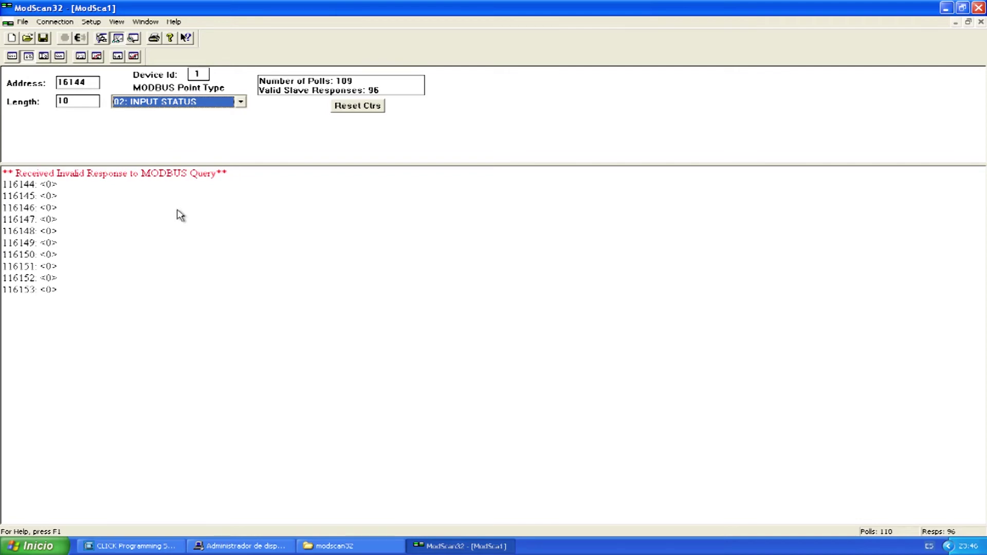
click(82, 102)
click(374, 106)
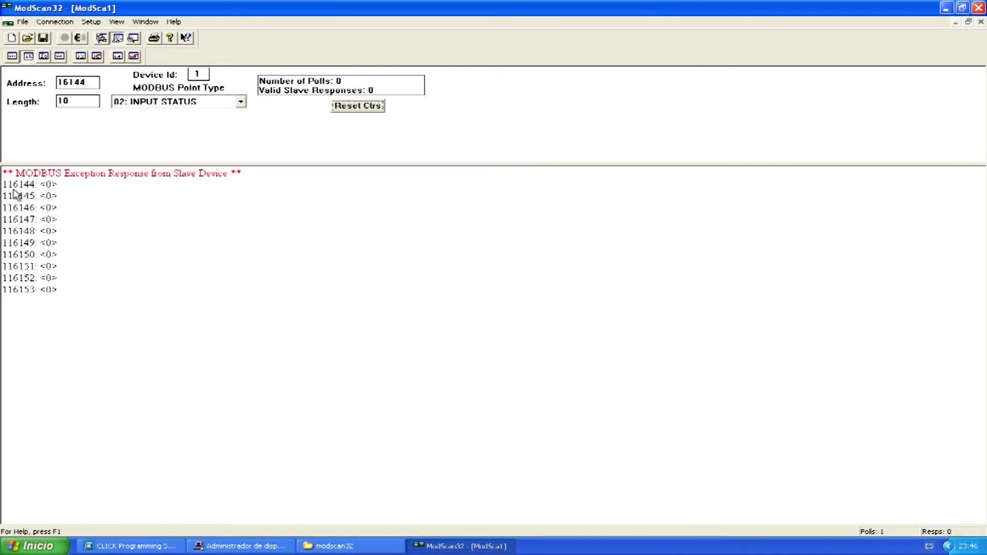
- Correct the poll's start address to 61447 and reset the poll counters
click(65, 81)
key(BackSpace)
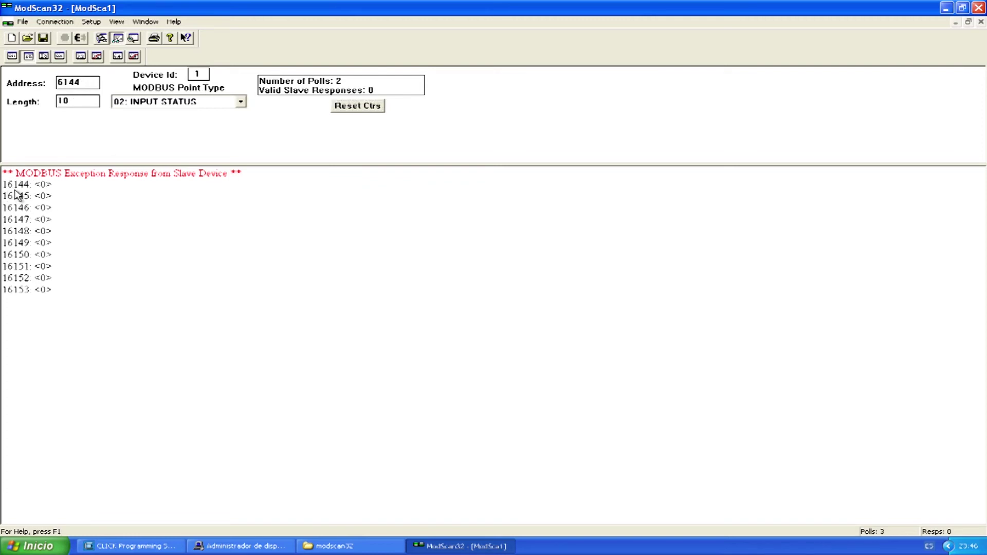
click(90, 83)
text(7)
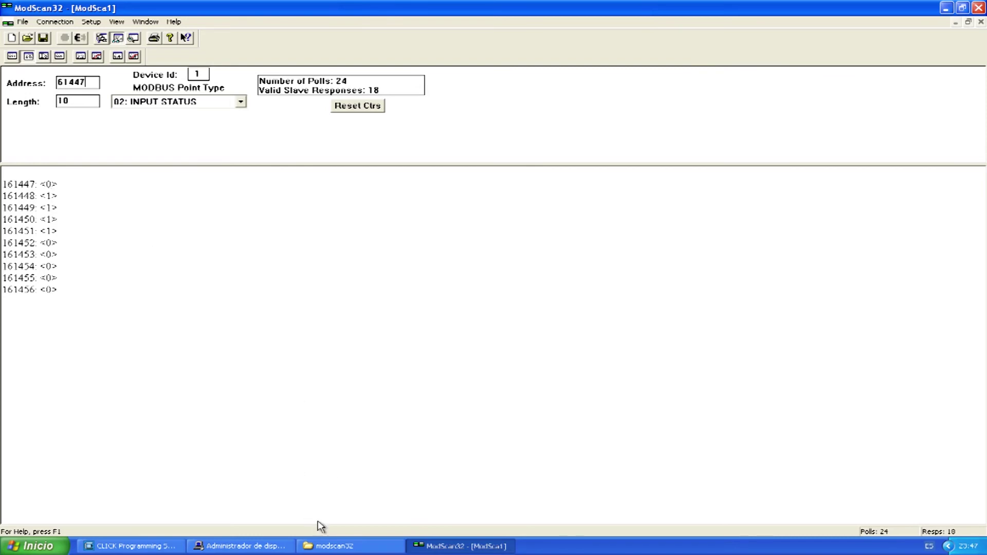
click(356, 106)
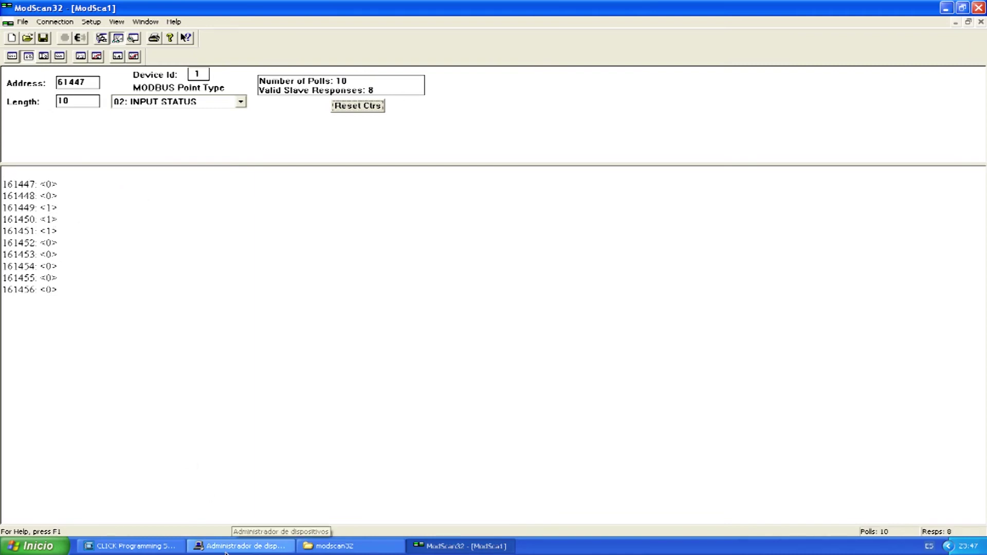
- Compare the SC clock and mode bits in CLICK's Address Picker with the input values polled in ModScan32
click(160, 550)
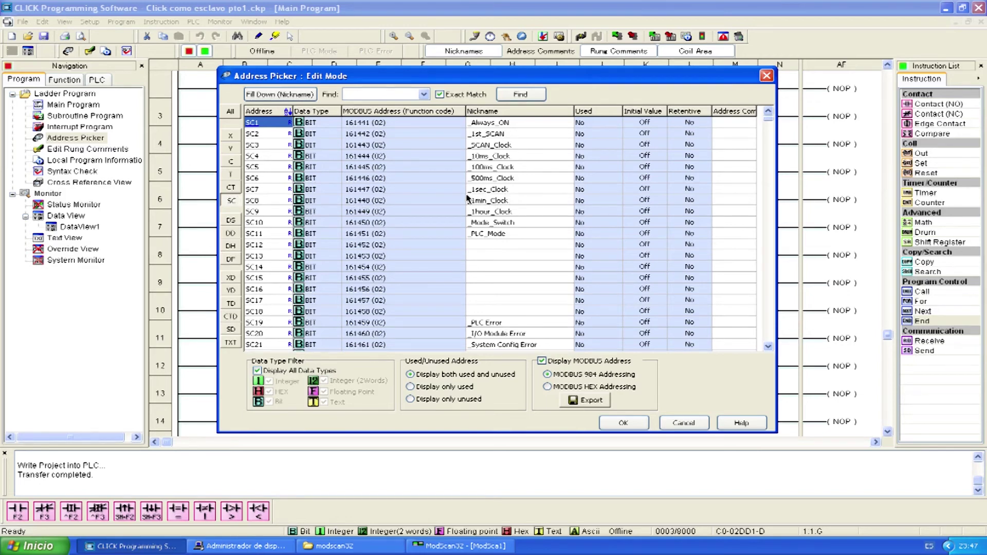
click(460, 546)
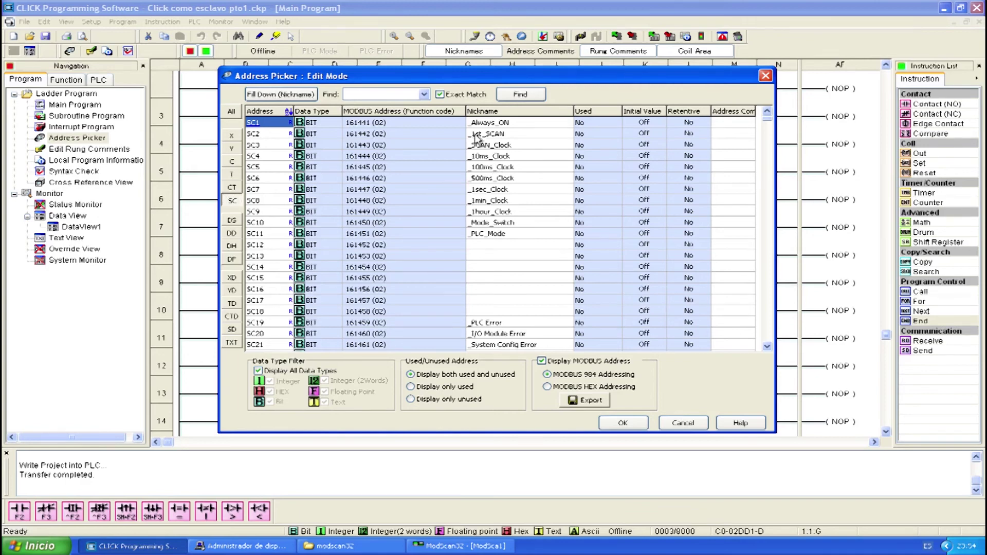
click(464, 547)
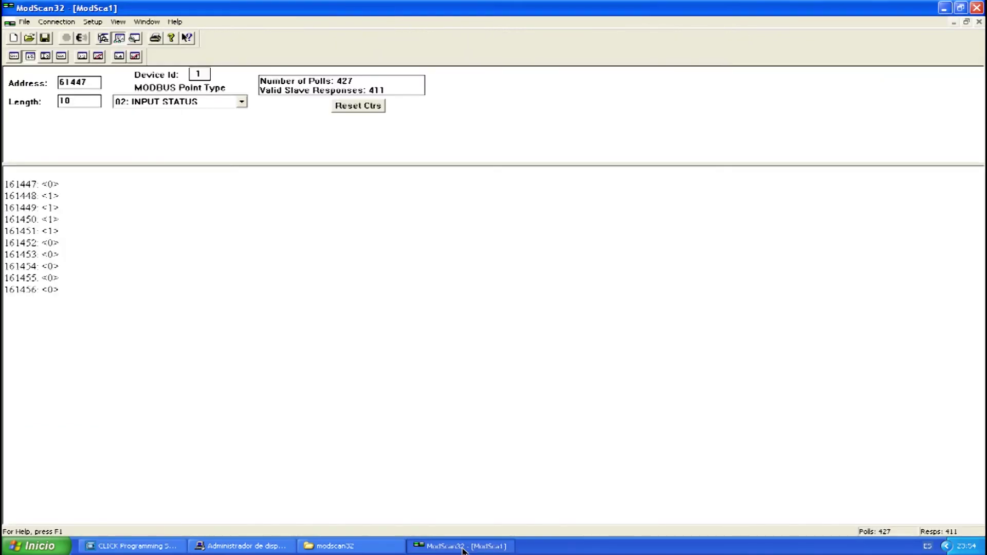
click(170, 546)
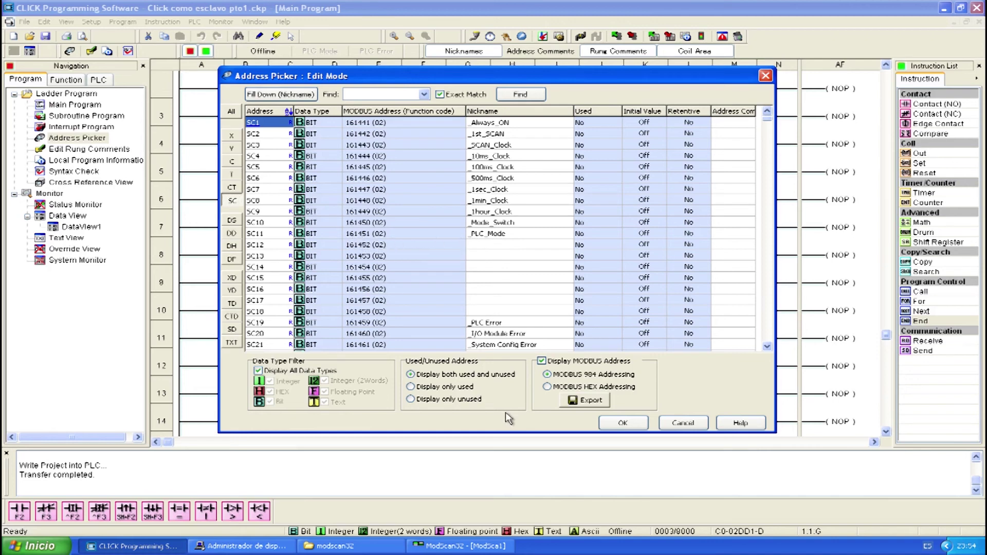
click(461, 547)
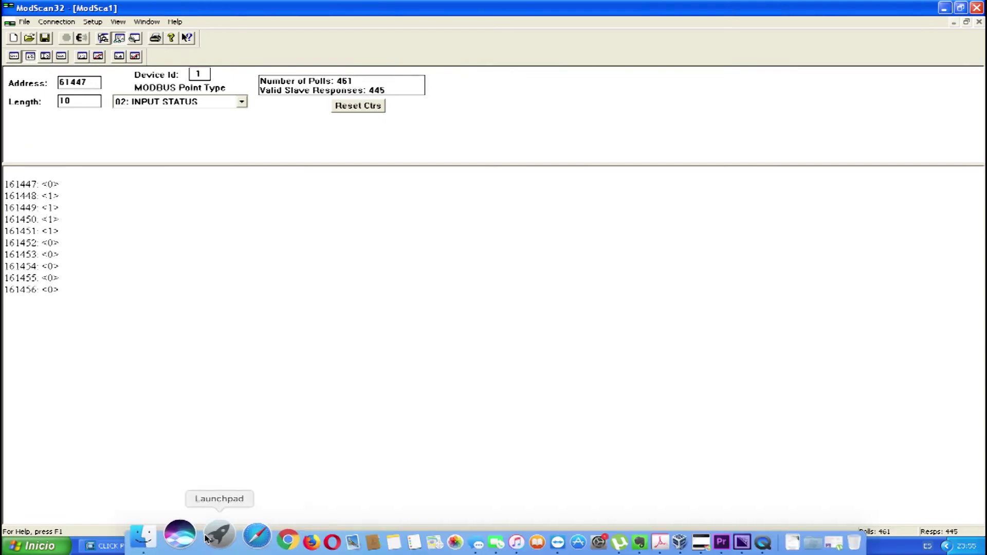
- Switch to CLICK Programming Software and examine the SC system bits, including SC50 _PLC_Mode_Change_to_STOP and the Port 1 flags, returning to SC1
click(121, 548)
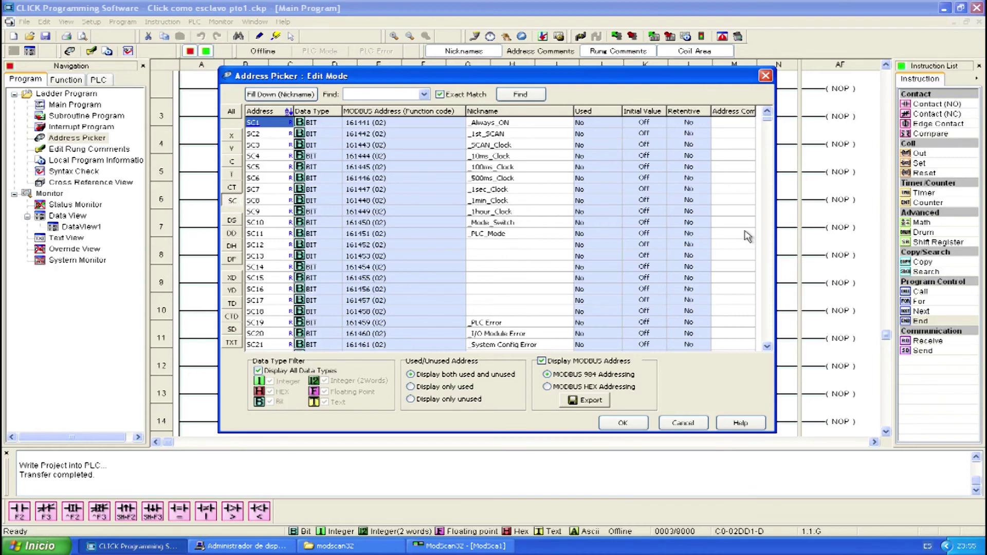
click(768, 347)
click(767, 347)
click(768, 347)
click(767, 346)
click(767, 347)
click(767, 347)
click(767, 346)
click(768, 347)
click(767, 347)
click(768, 346)
click(767, 346)
click(767, 346)
click(767, 346)
click(767, 346)
click(768, 347)
click(768, 347)
click(767, 346)
click(767, 346)
click(767, 346)
click(768, 347)
click(767, 346)
click(767, 346)
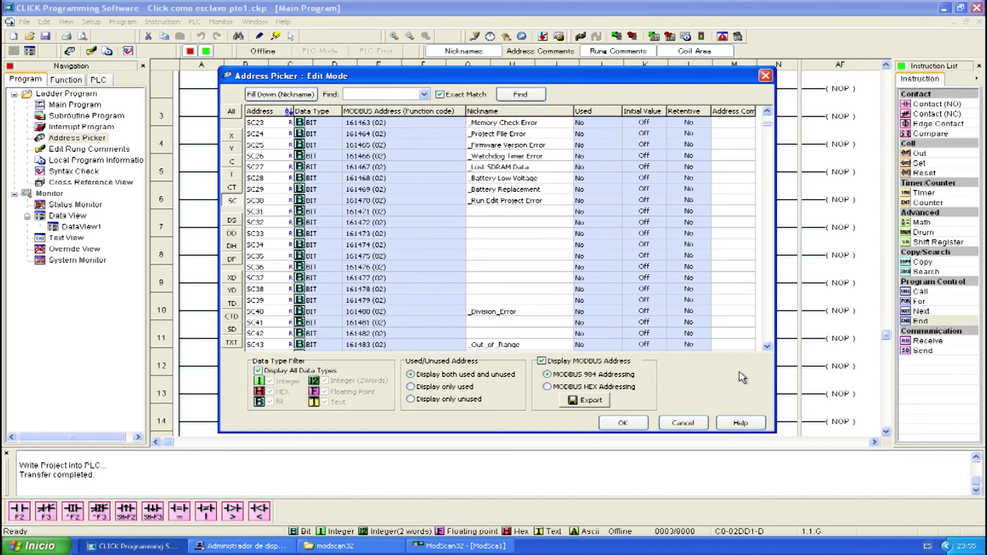
click(767, 347)
click(767, 347)
click(767, 347)
click(767, 347)
click(767, 347)
click(767, 347)
click(767, 347)
click(766, 347)
click(767, 347)
click(767, 347)
click(767, 346)
click(767, 347)
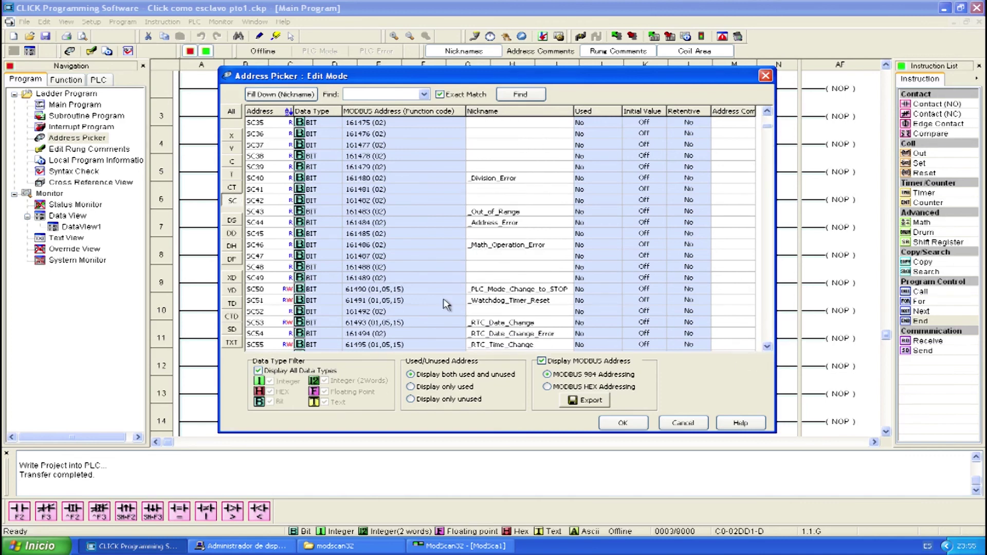
click(487, 289)
click(767, 129)
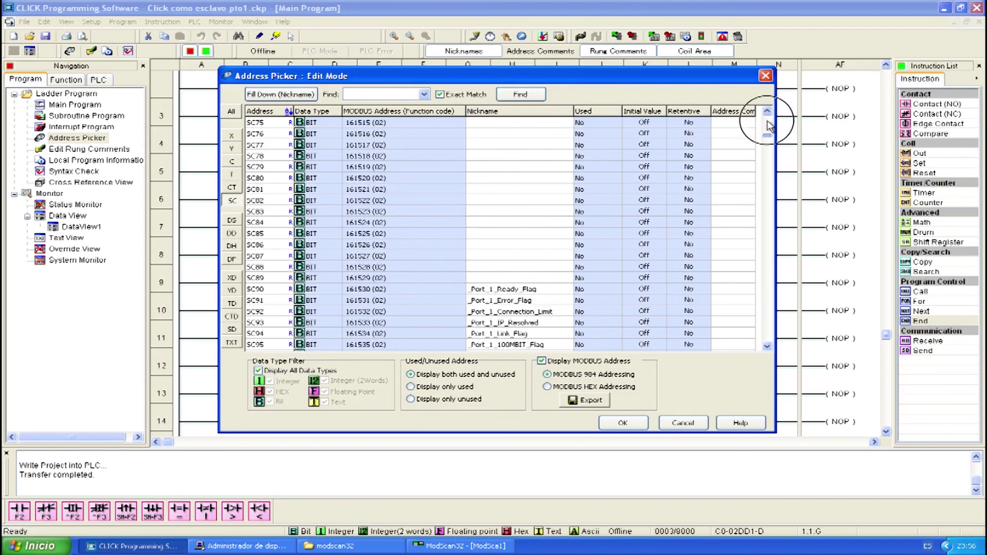
drag(769, 126, 767, 114)
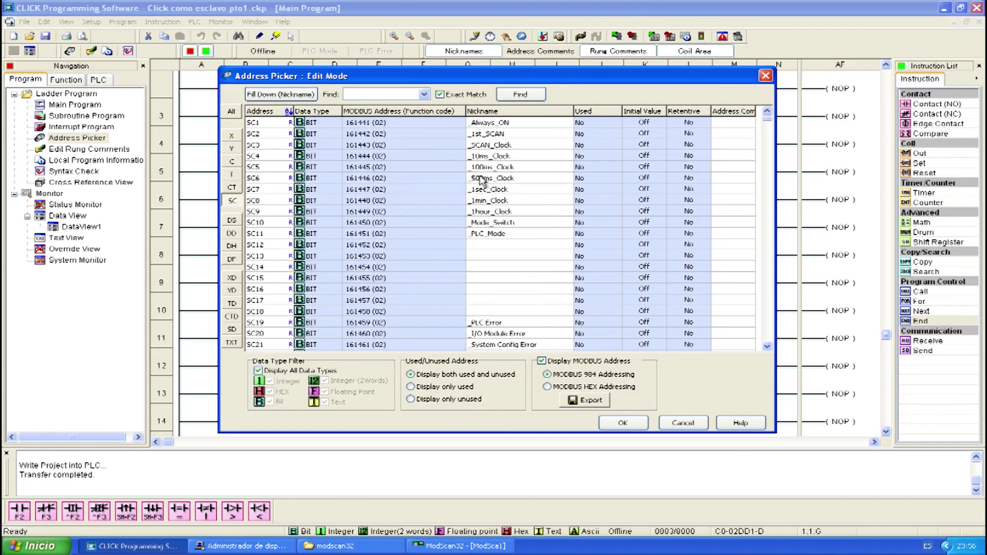